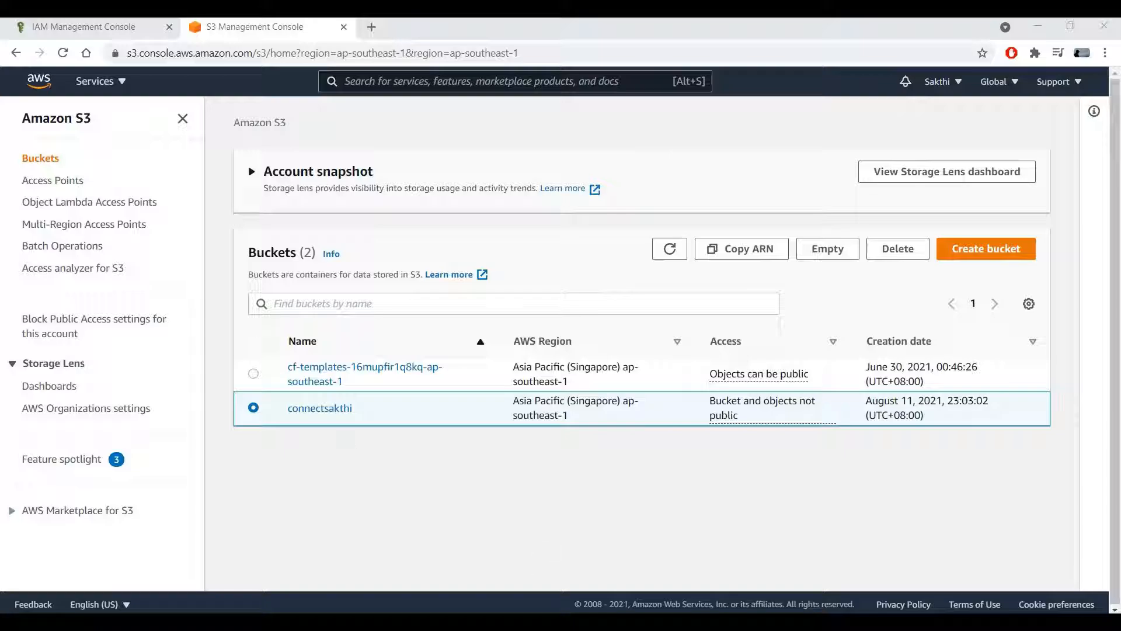
Step: Switch to the Command Prompt and list the bucket's contents with aws s3 ls s3://connectsakthi/
key(alt+Tab)
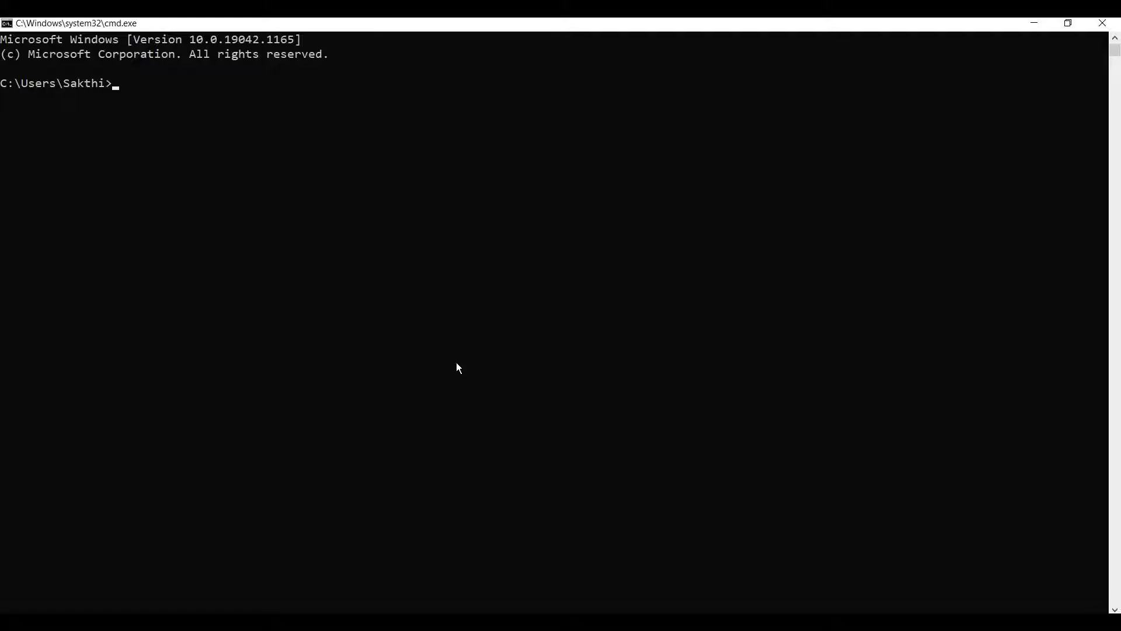
text(aws s3 ls s3://connec)
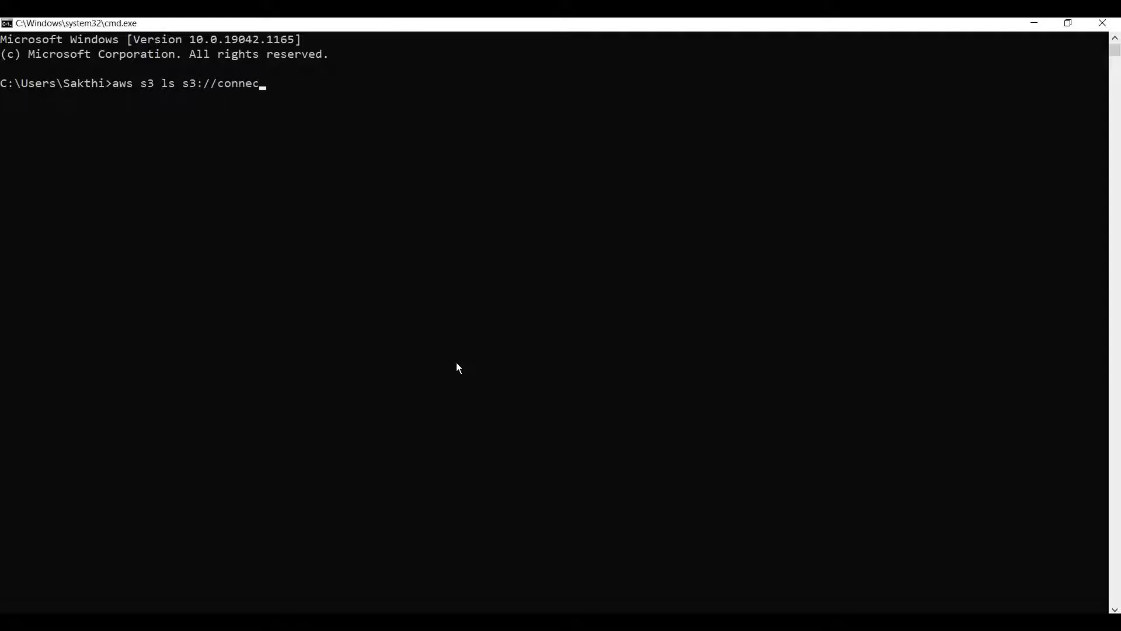
text(tsakthi)
text(/)
key(Return)
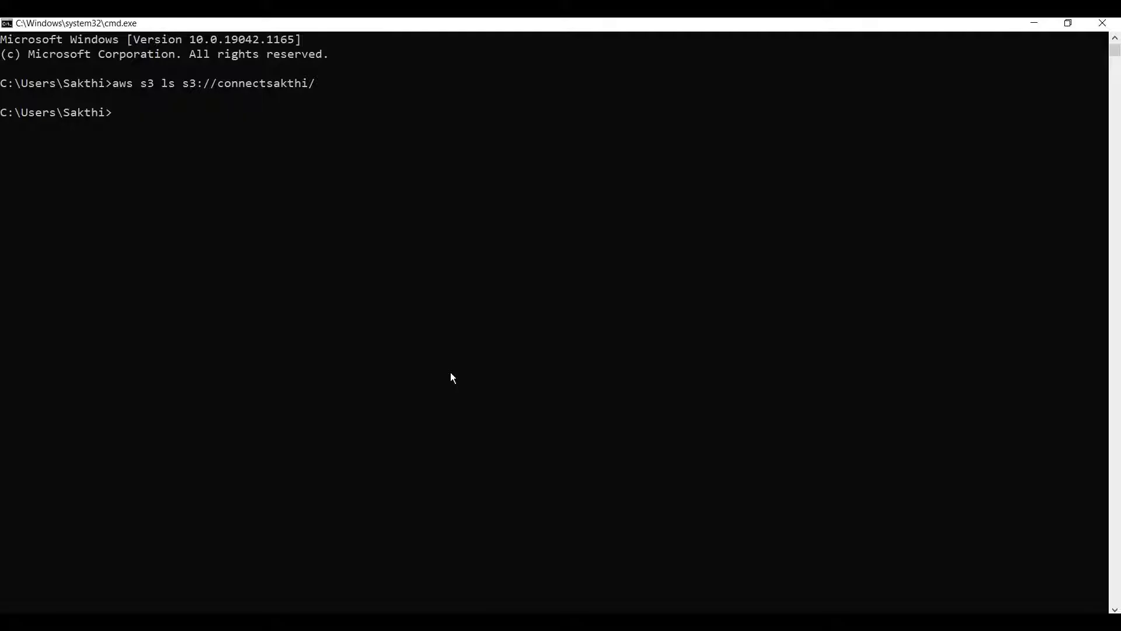
Step: Check the objects of the connectsakthi bucket in the AWS S3 console, and switch to S3 Browser
key(alt+Tab)
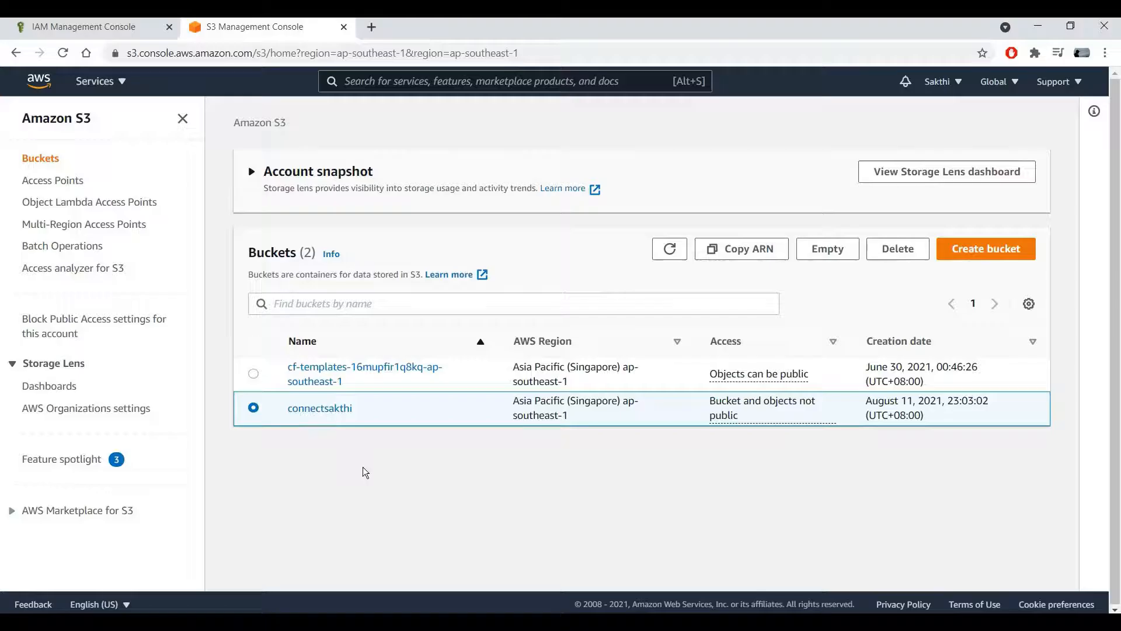
click(334, 408)
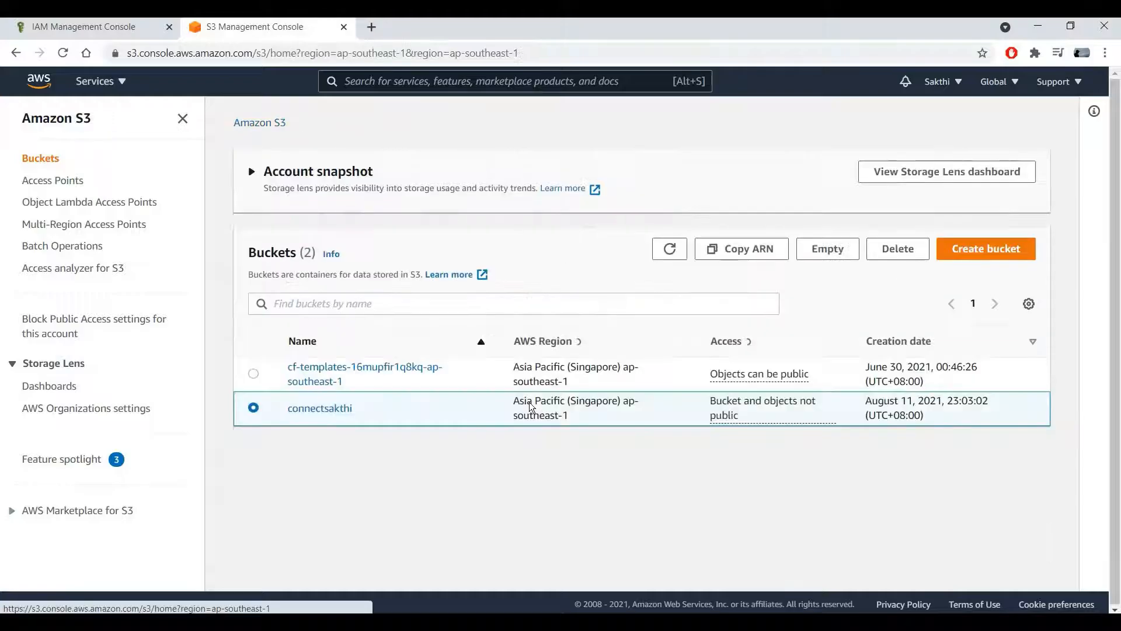
key(alt+Tab)
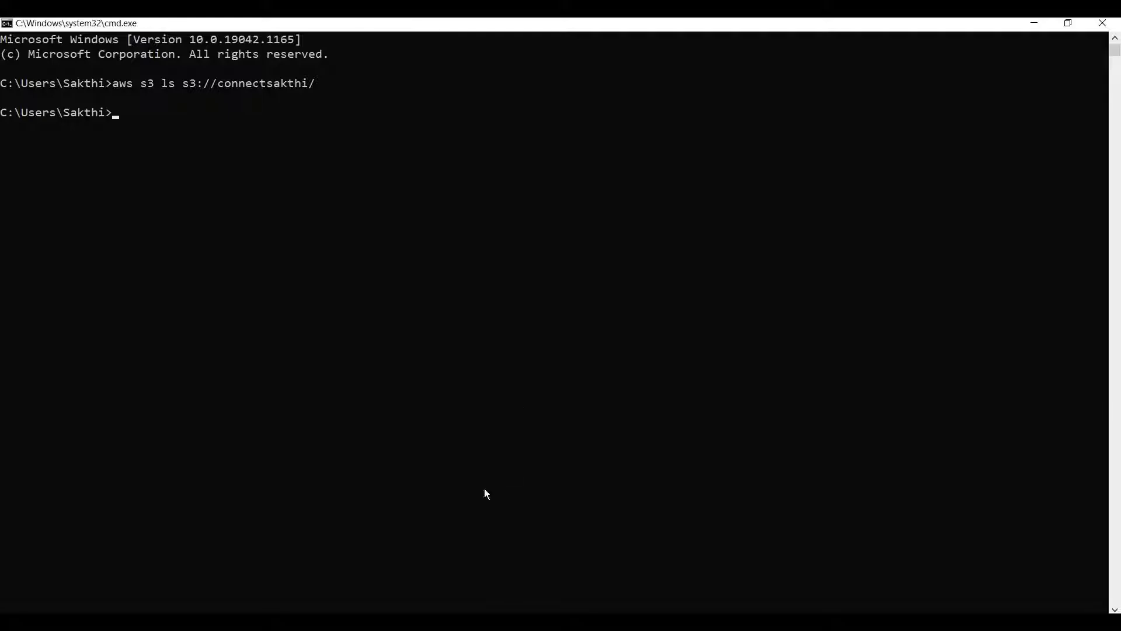
key(alt+Tab)
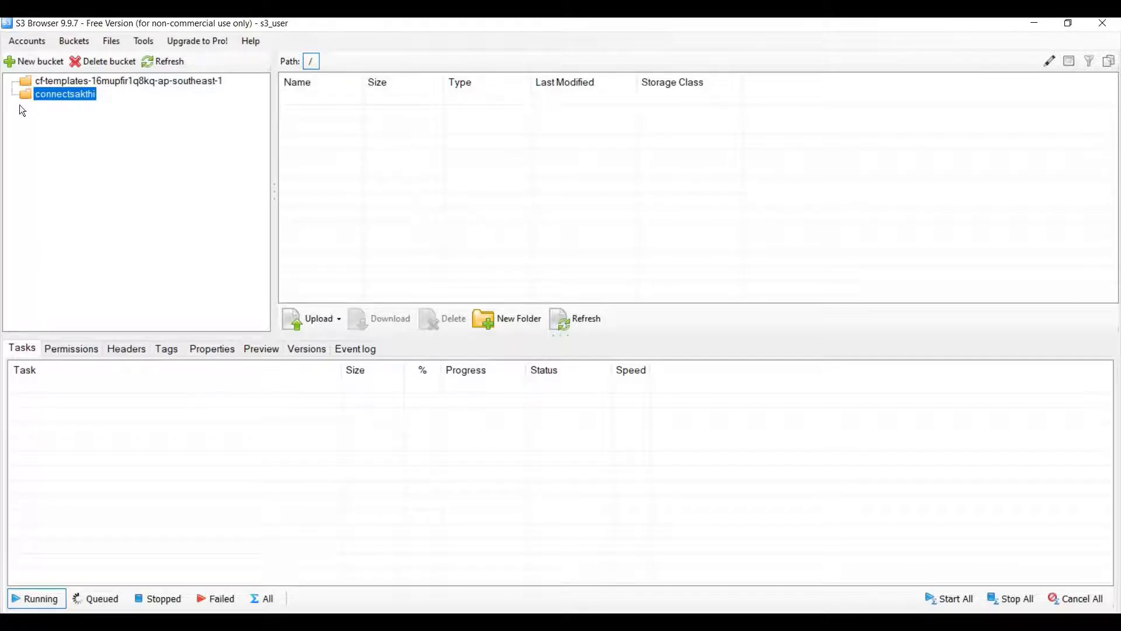
click(29, 43)
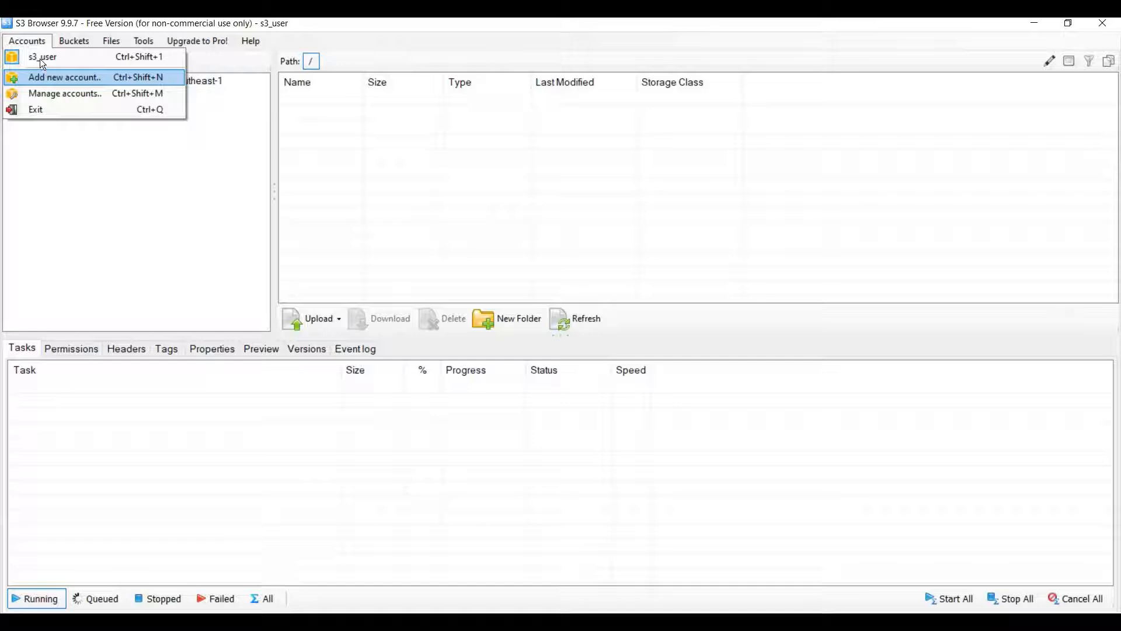
click(54, 86)
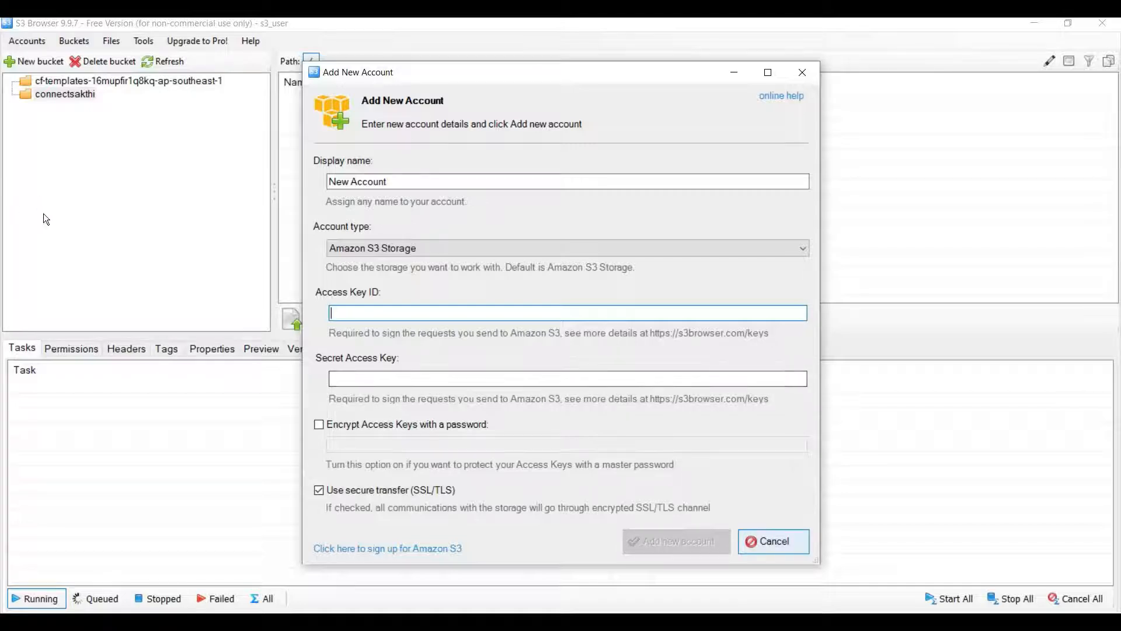
key(Escape)
Step: Create a new folder named Test1 in the connectsakthi bucket
click(61, 81)
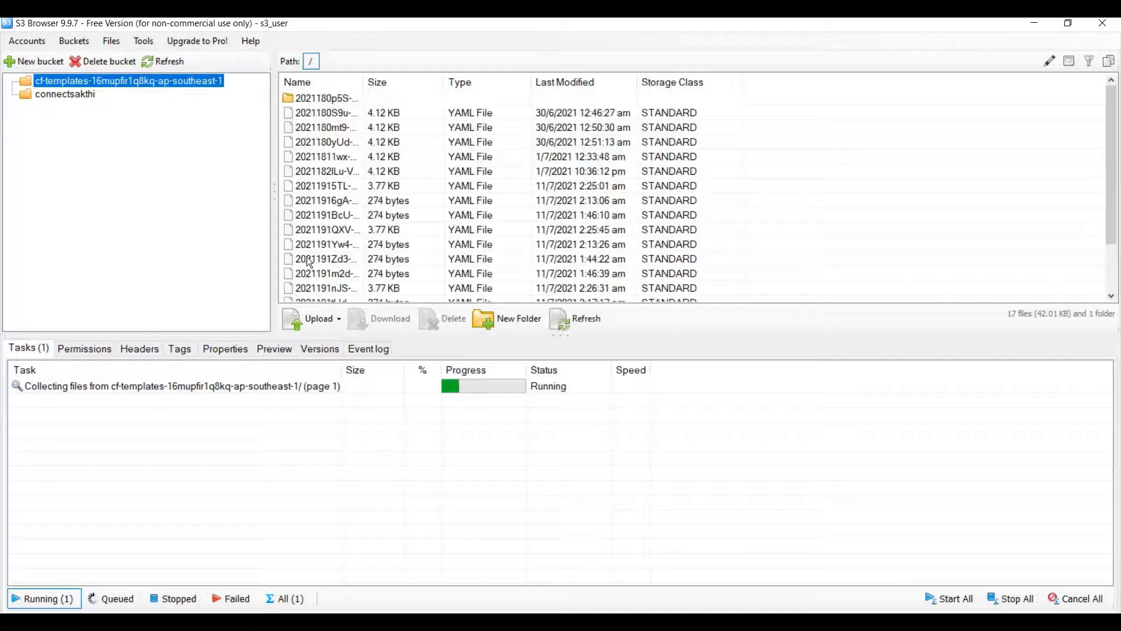
click(49, 99)
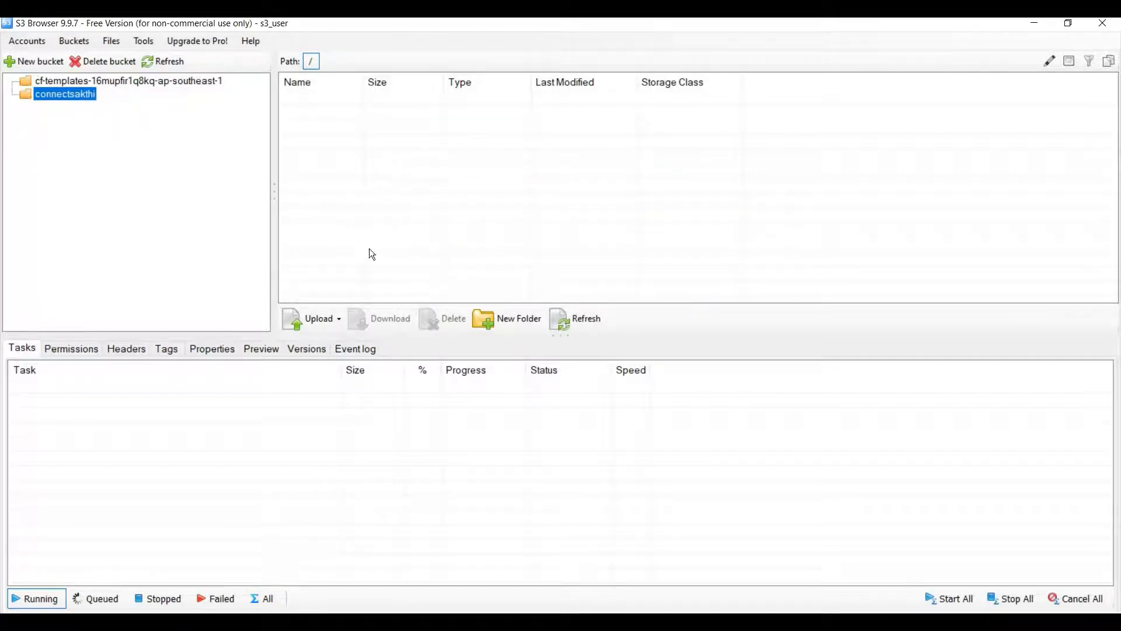
click(486, 316)
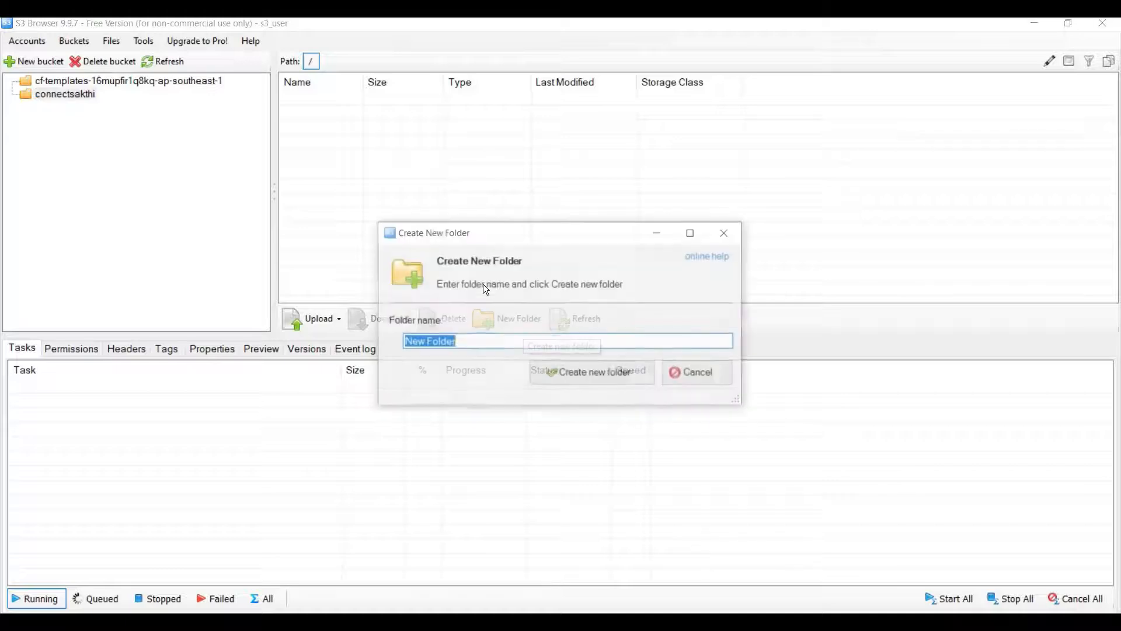
text(Test1)
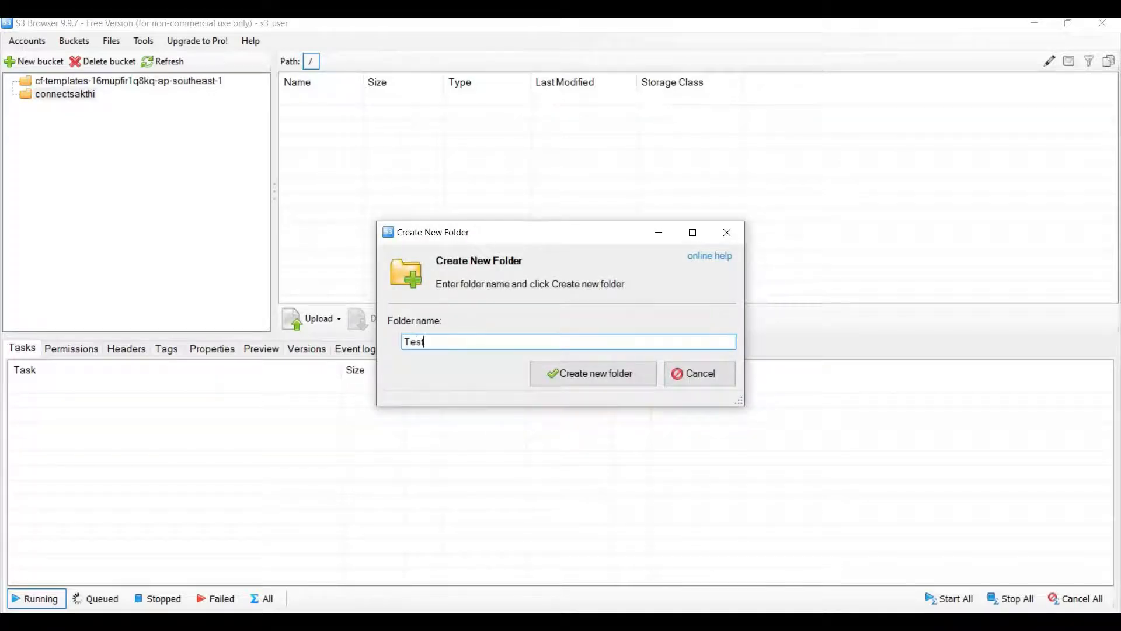
click(581, 381)
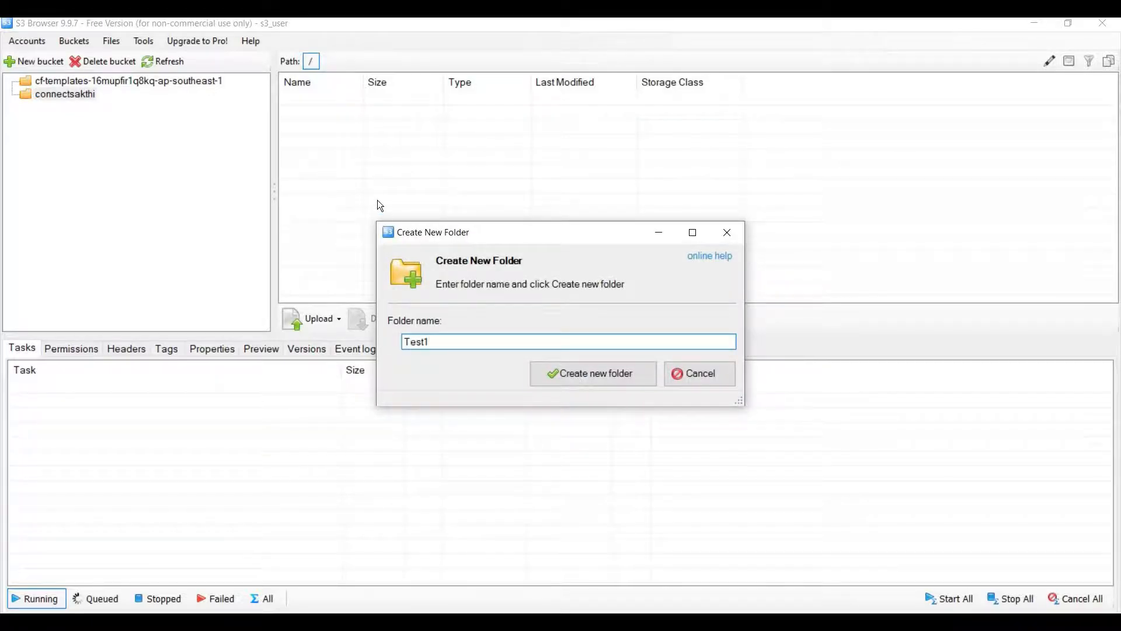
Step: Upload Test_file.txt from the Desktop into the Test1 folder and refresh the file list
click(313, 117)
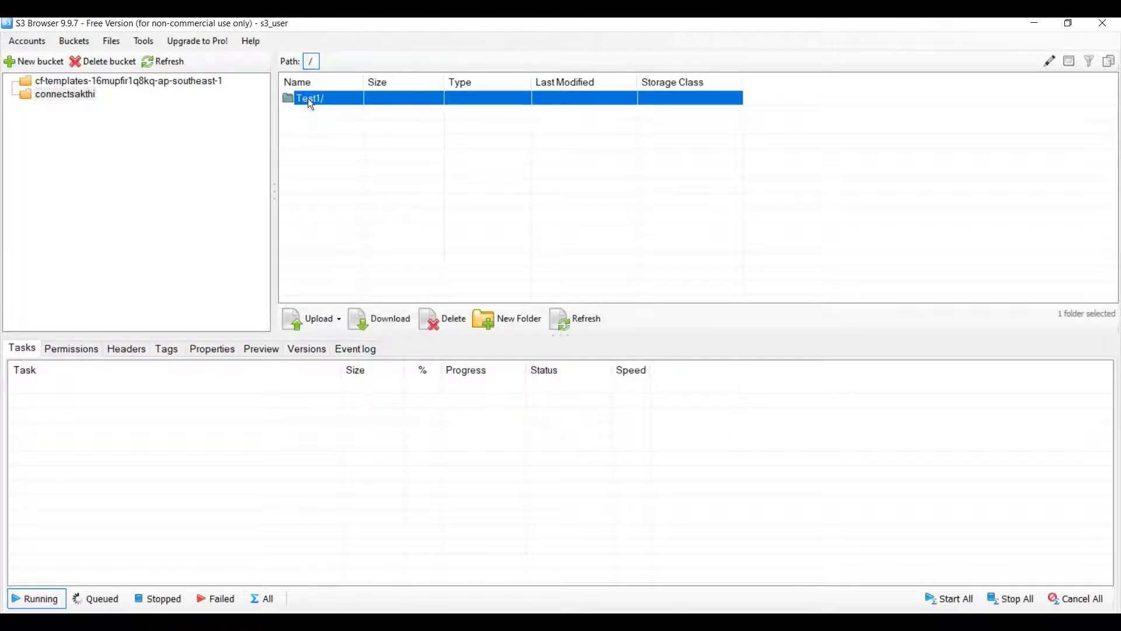
double_click(310, 101)
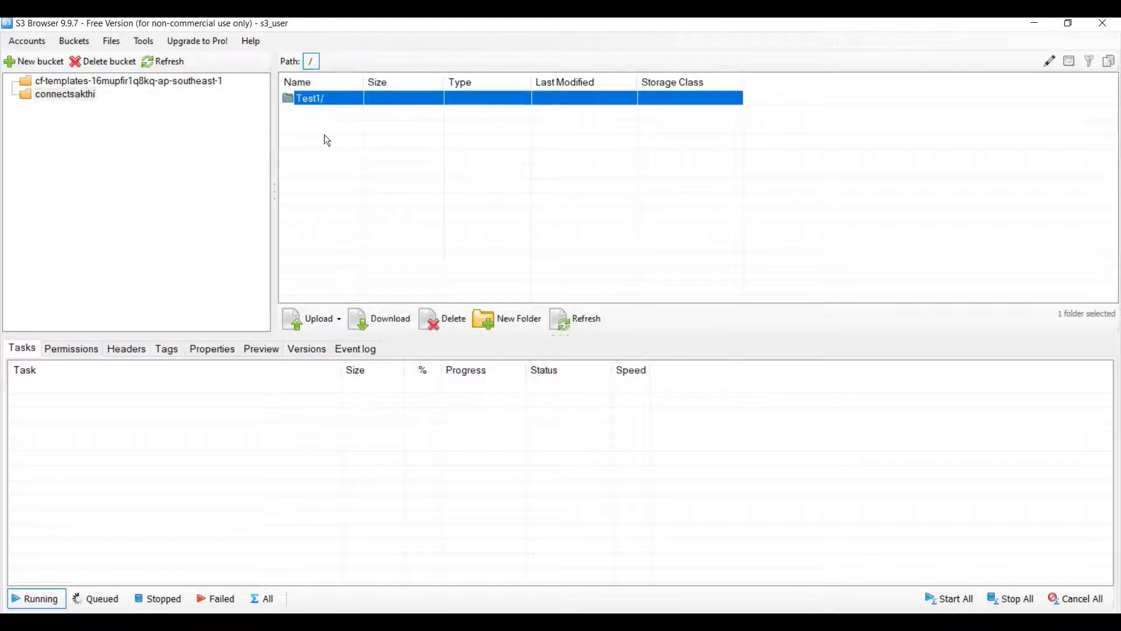
click(332, 262)
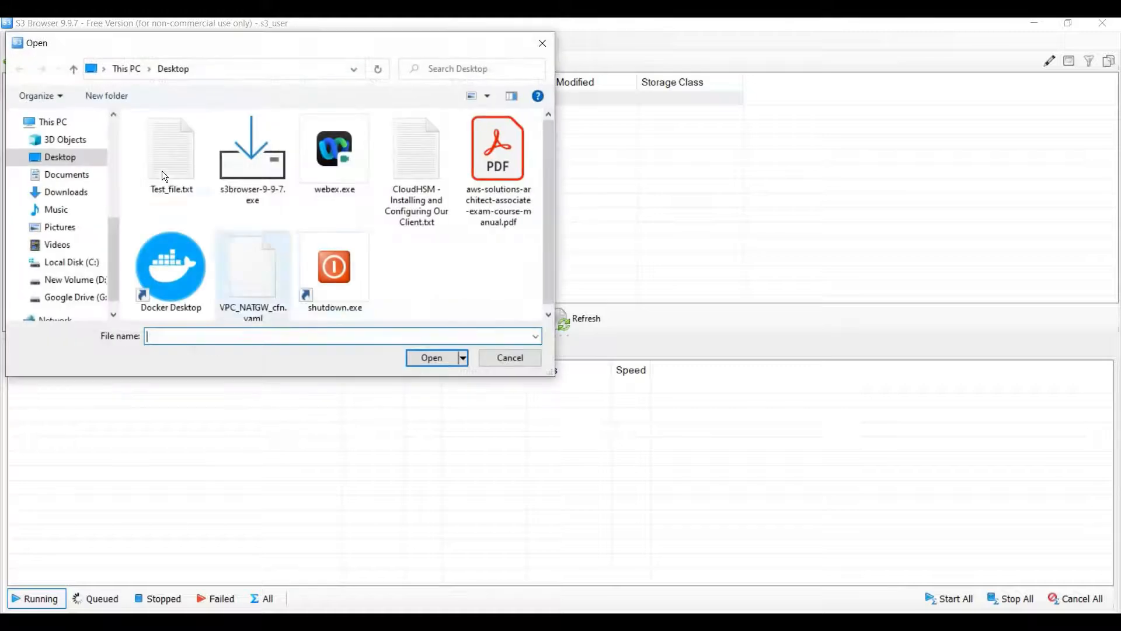
double_click(162, 171)
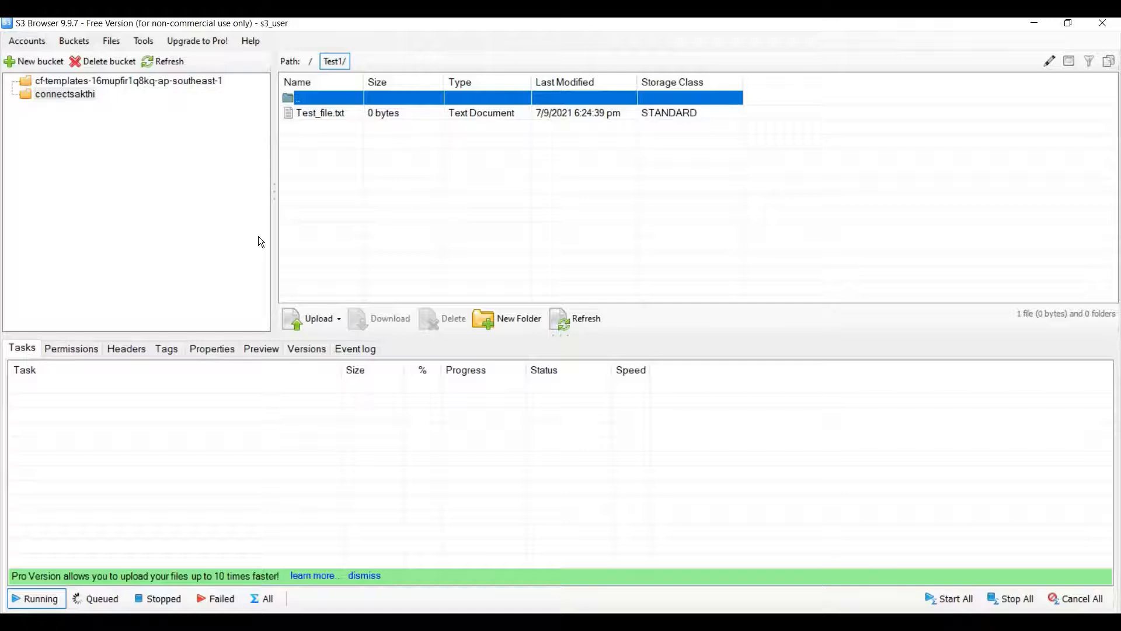
click(571, 321)
click(68, 40)
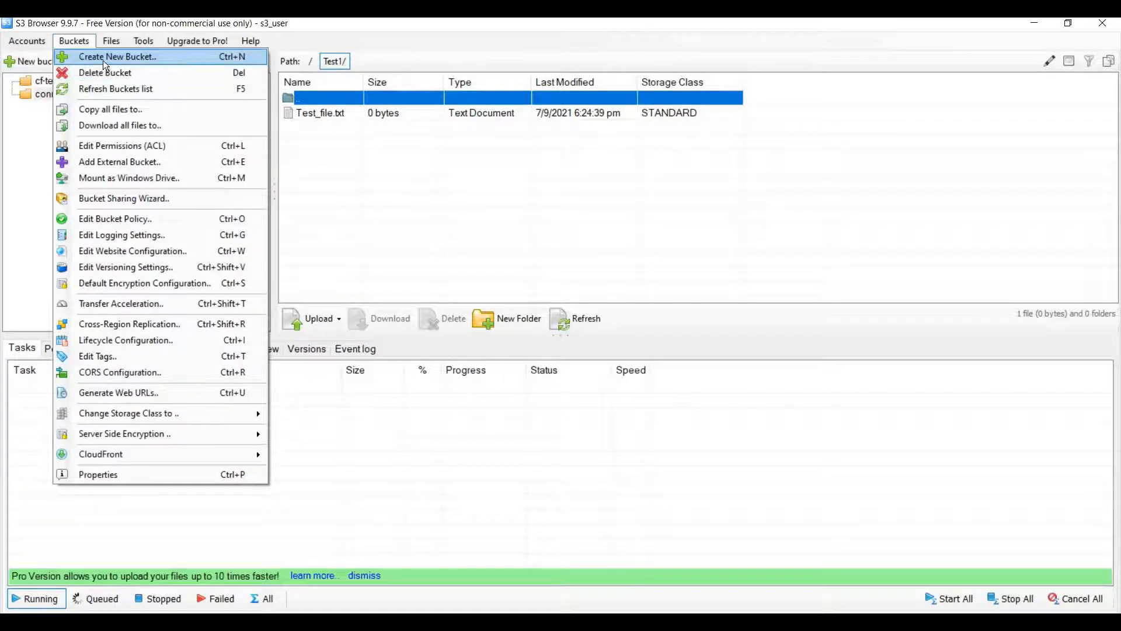
click(18, 188)
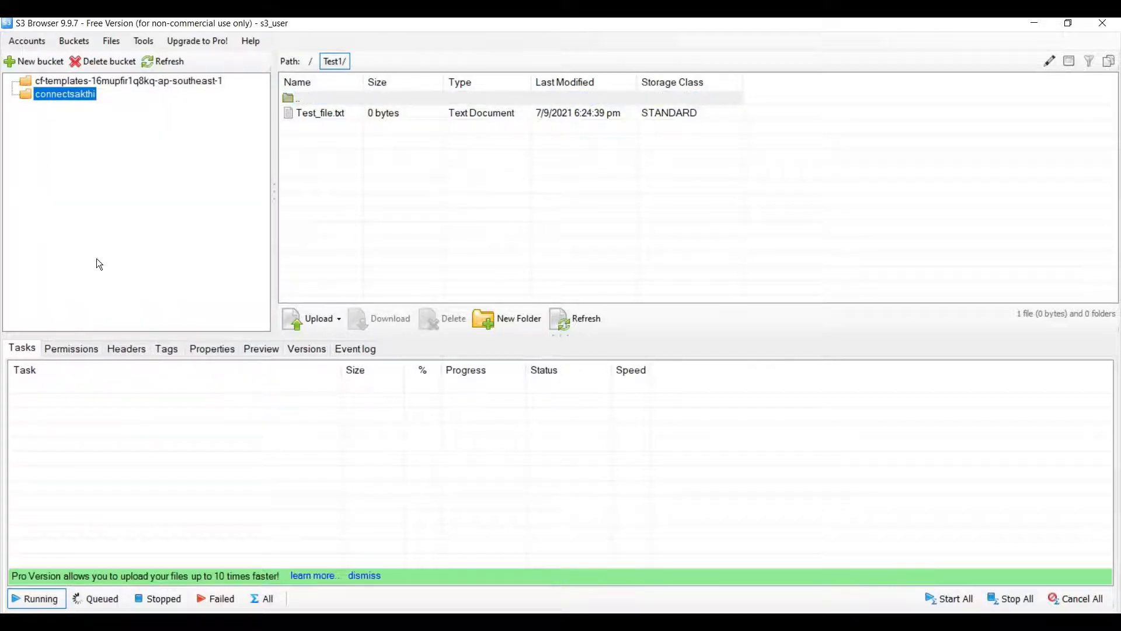
Step: Switch to the AWS S3 console, refresh the connectsakthi bucket's objects and open its Test1 folder
click(157, 622)
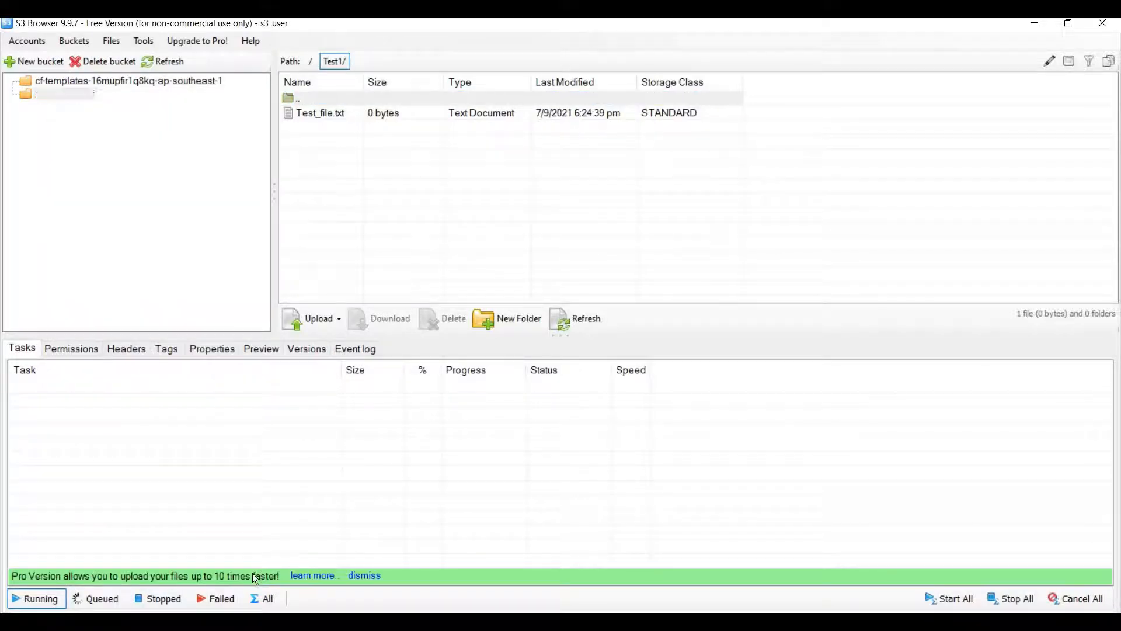
click(252, 573)
click(309, 418)
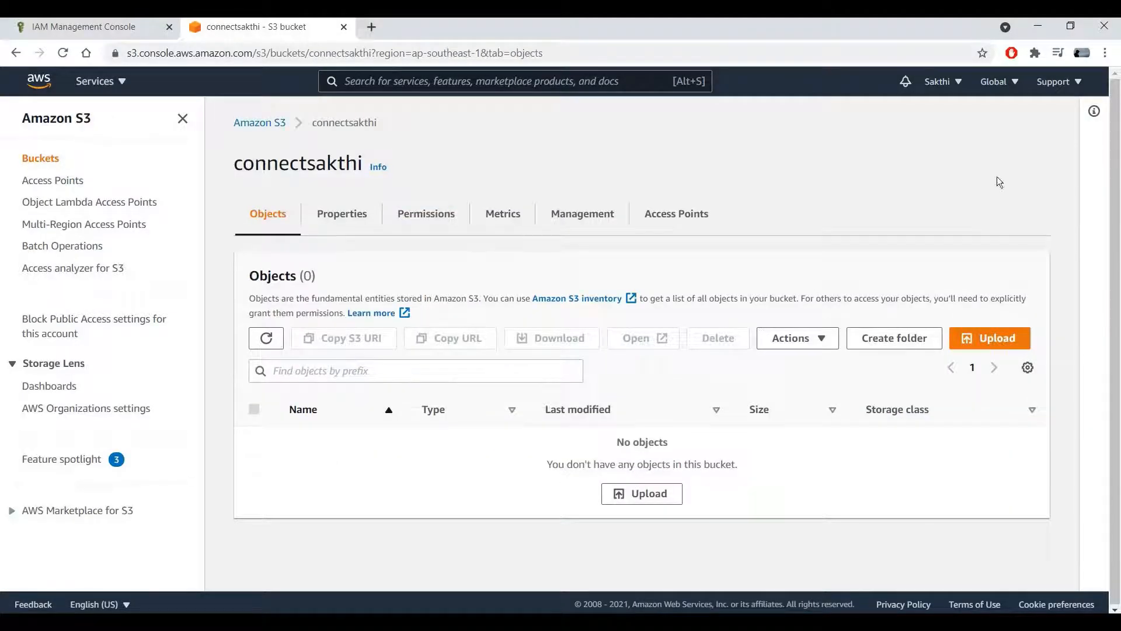
click(258, 124)
click(663, 247)
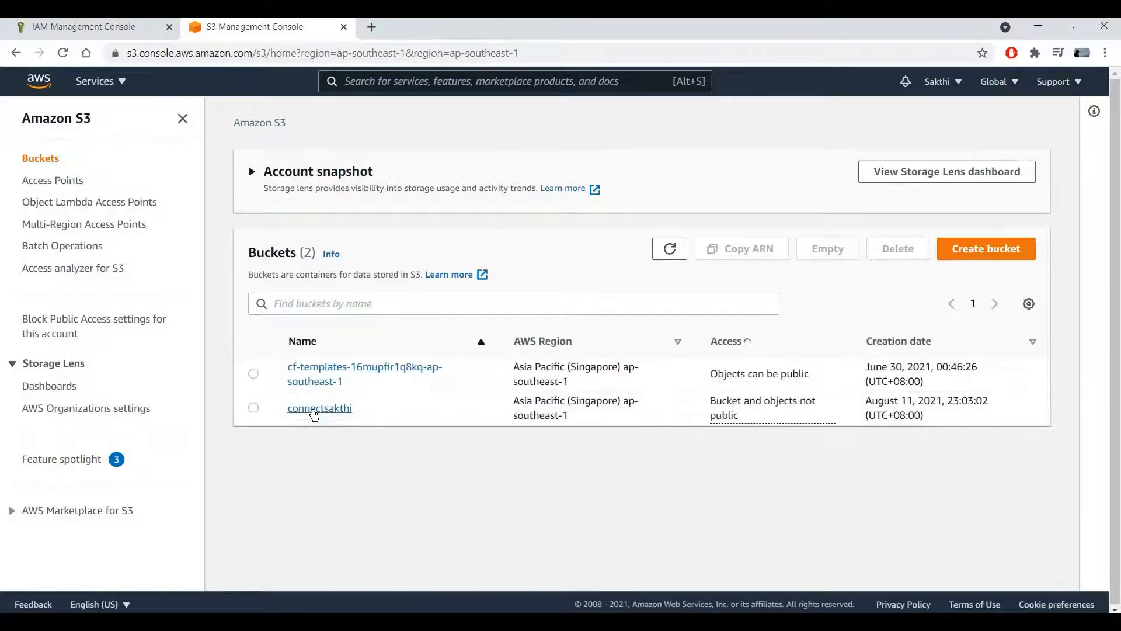
click(313, 414)
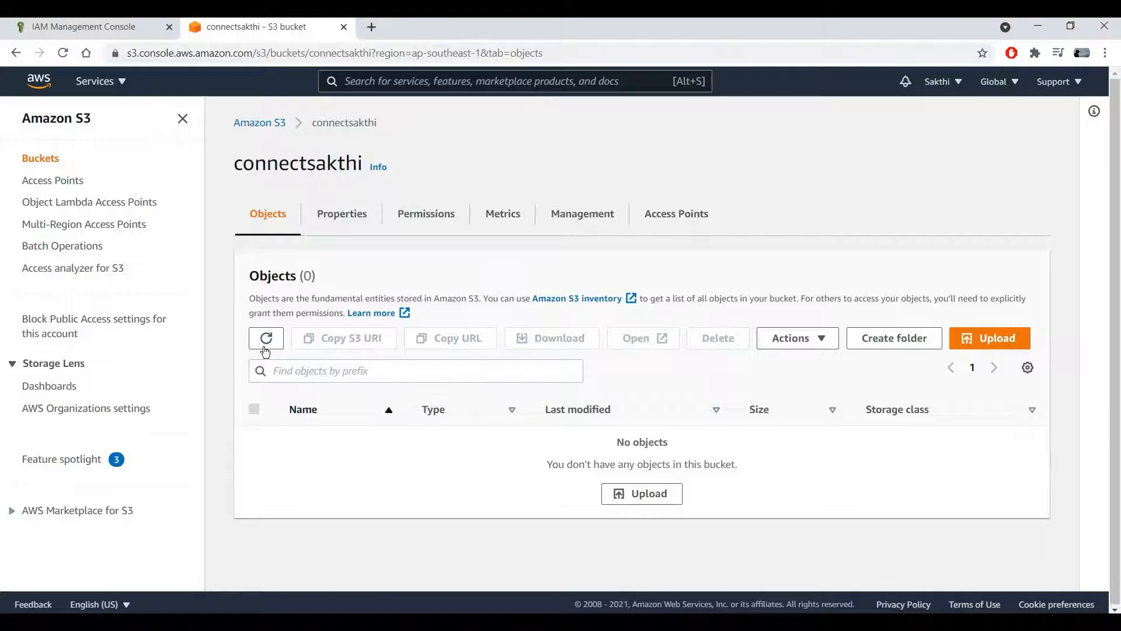
click(266, 338)
click(321, 439)
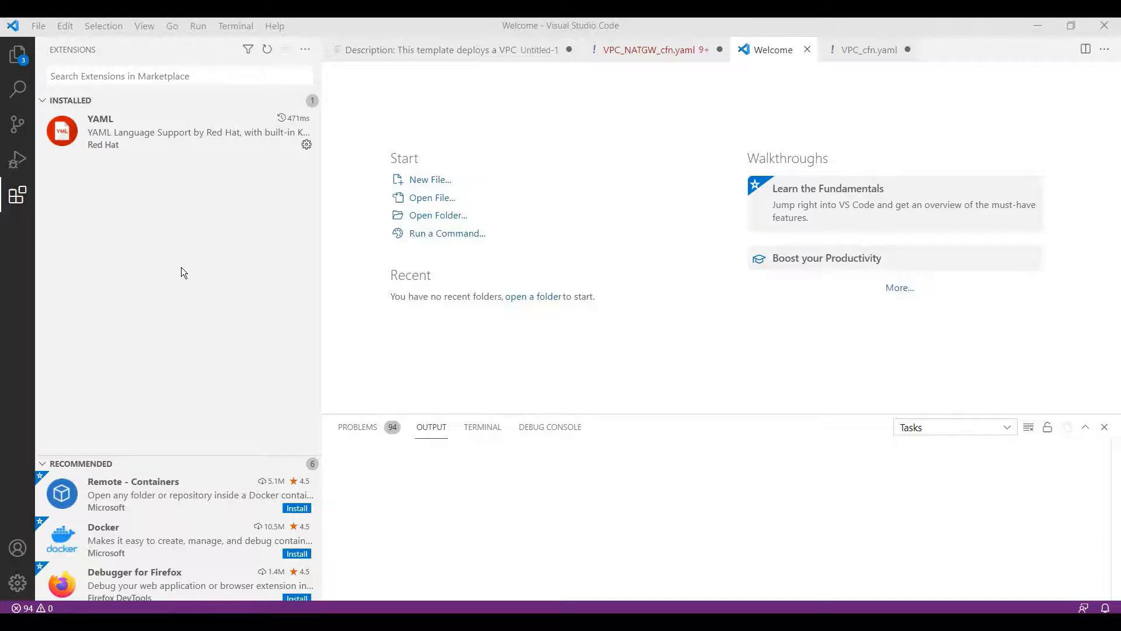
Step: Switch to Visual Studio Code, search the extensions for aws and install AWS Toolkit
click(139, 28)
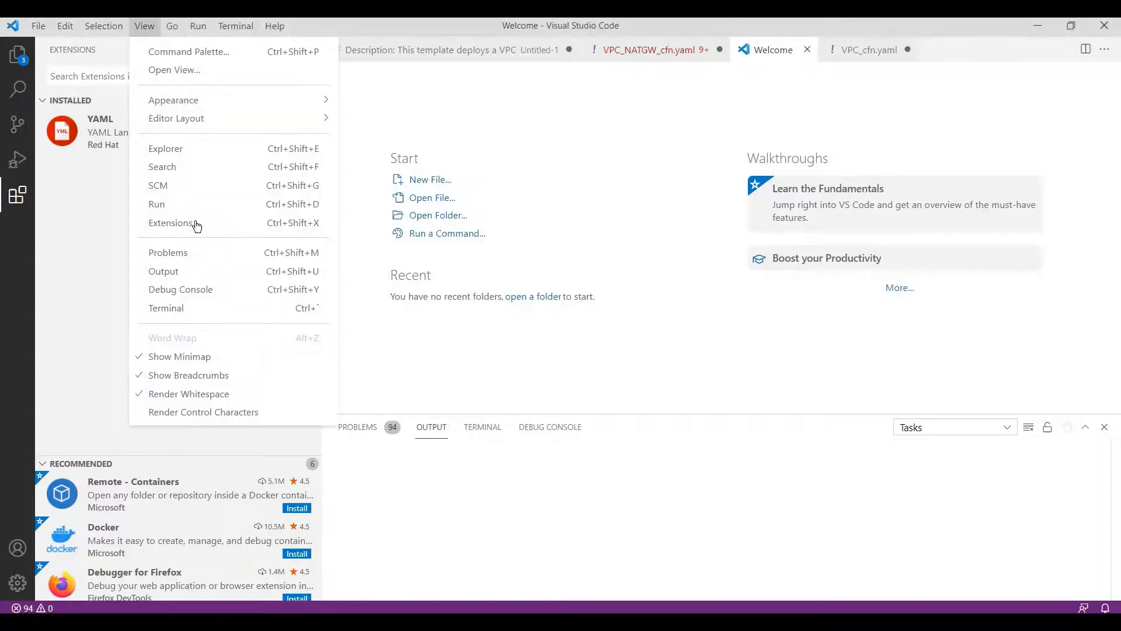
click(195, 222)
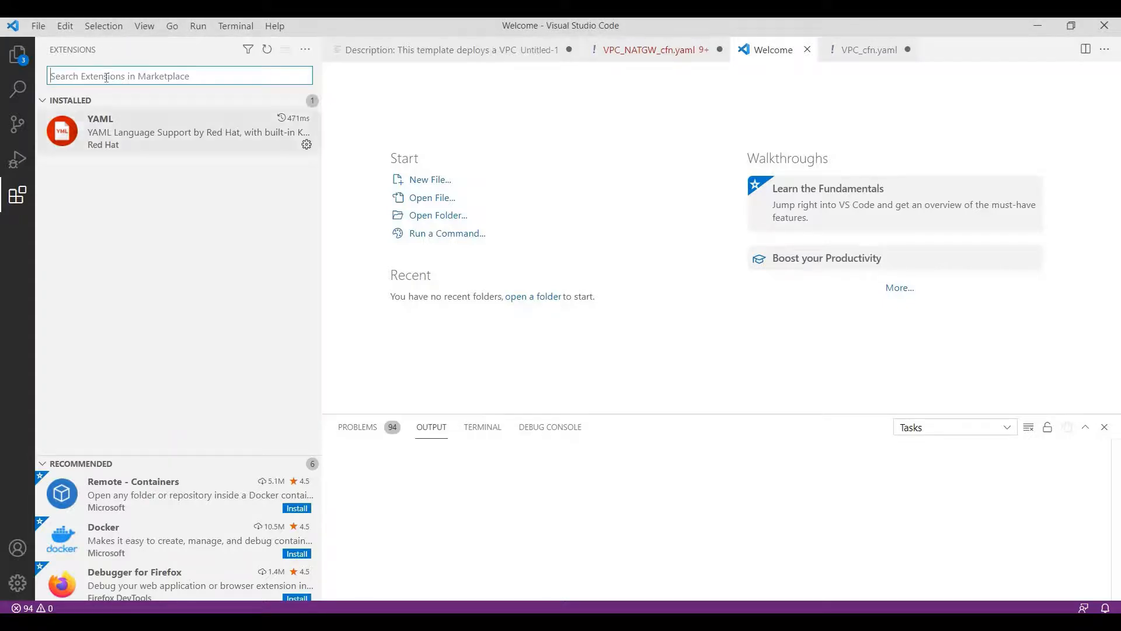
text(aws)
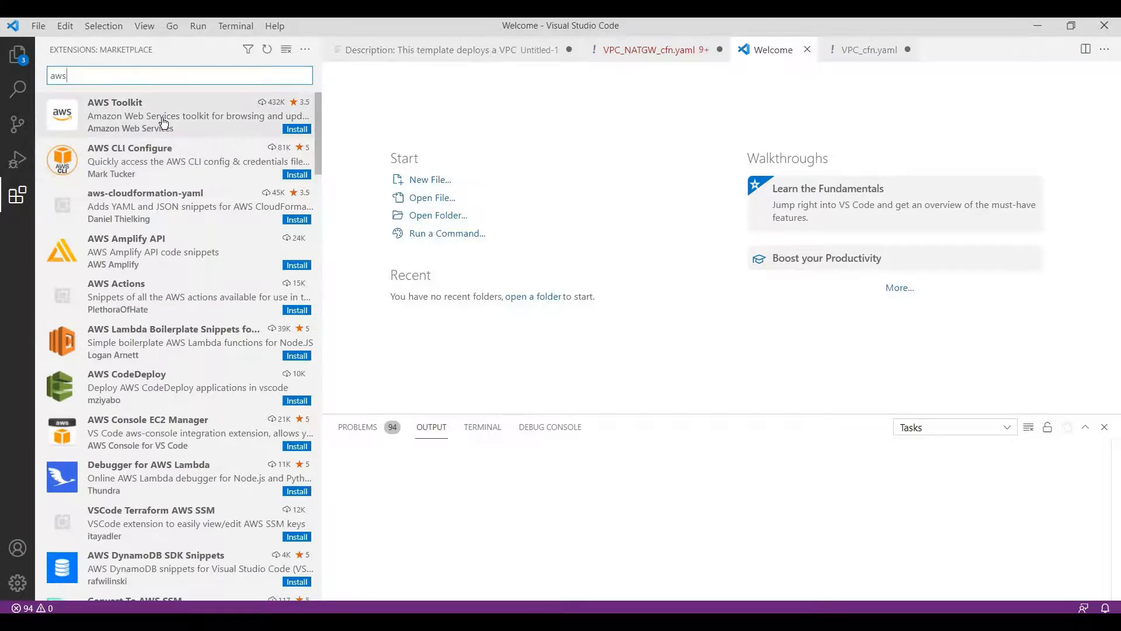
click(172, 126)
click(495, 155)
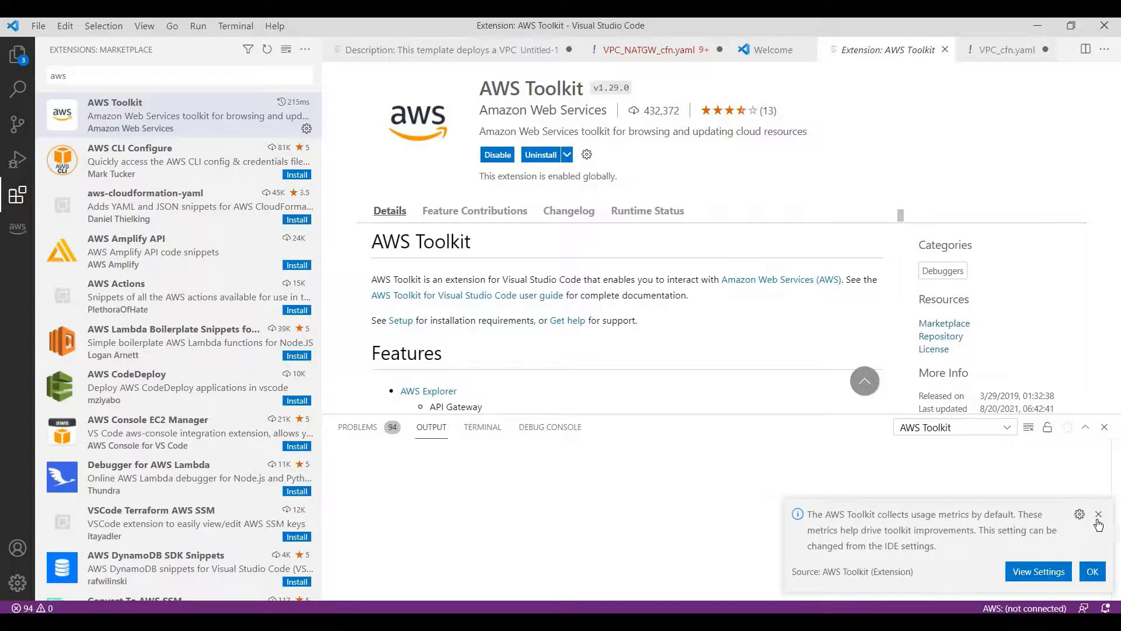
Step: Run AWS: Connect to AWS and choose the credential profile profile:s3_user
click(104, 25)
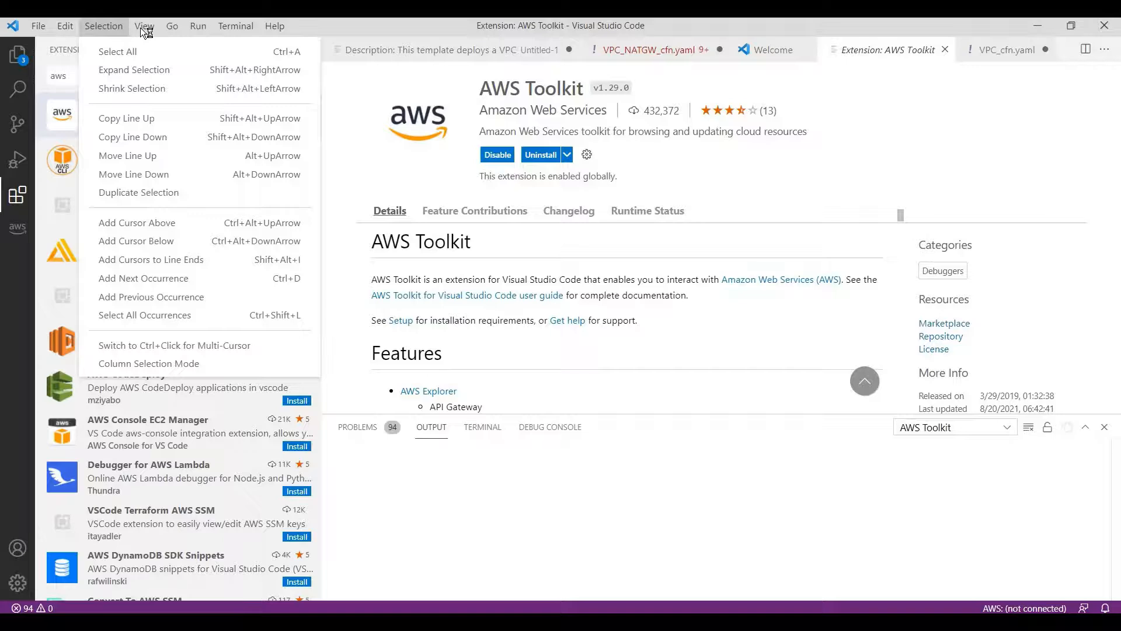
mouse_move(143, 28)
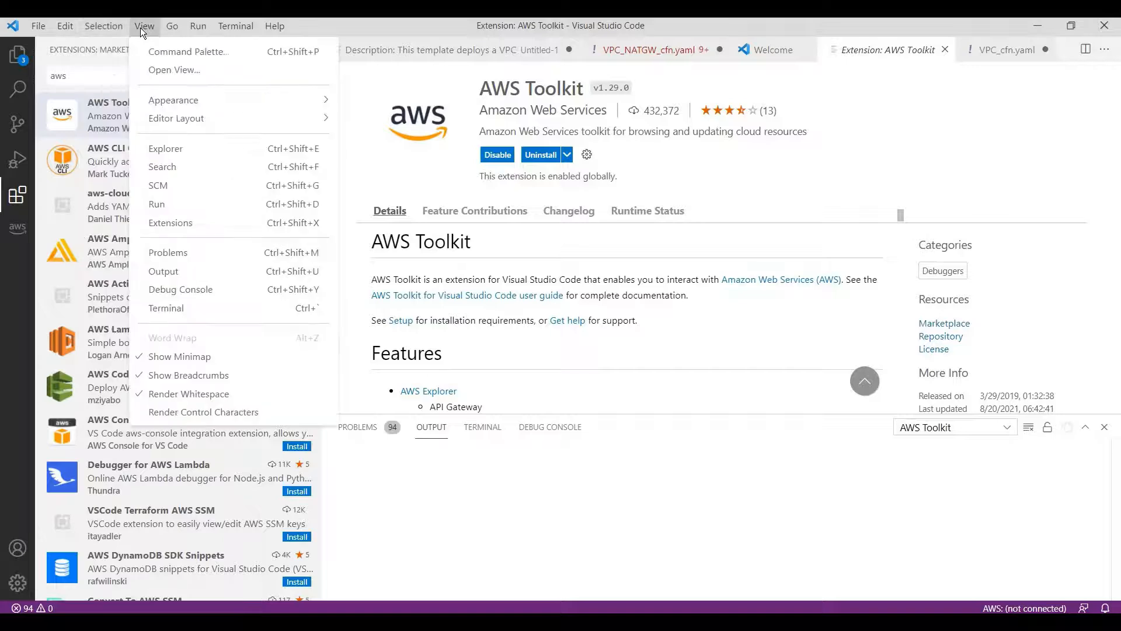
click(171, 56)
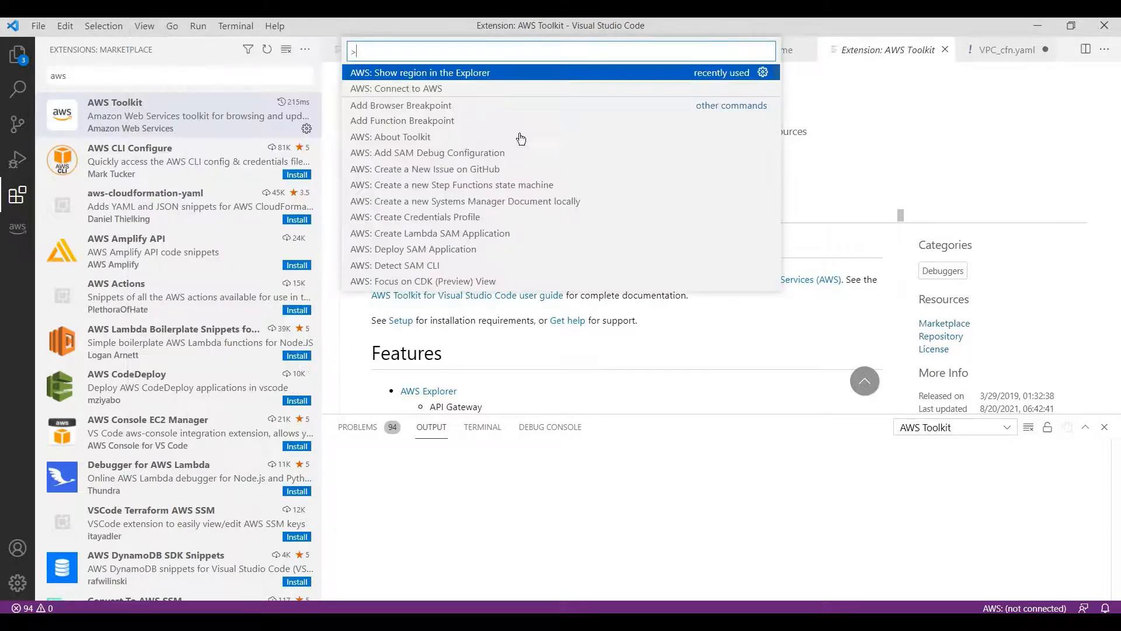
click(428, 92)
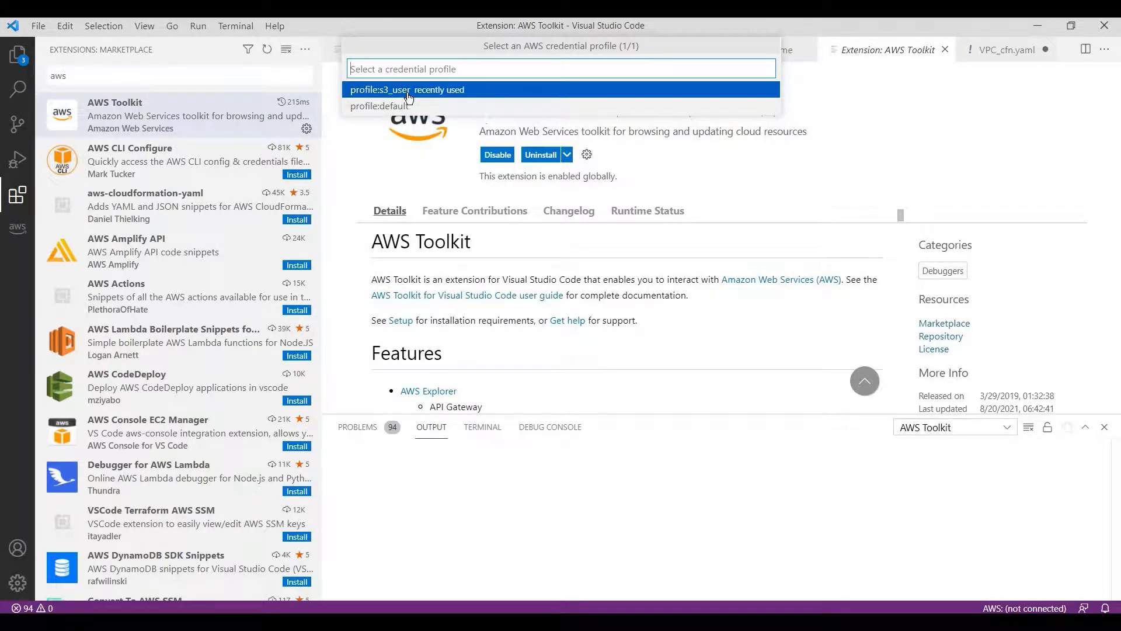
click(408, 93)
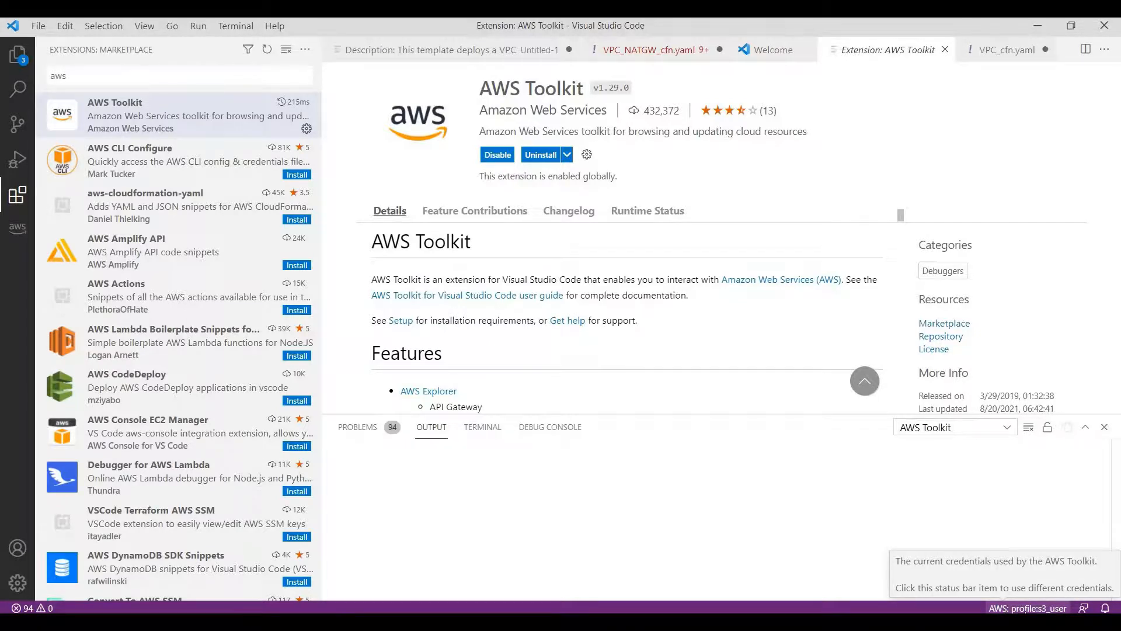
Step: Run AWS: Show region in the Explorer and look through the list of selectable regions
click(146, 28)
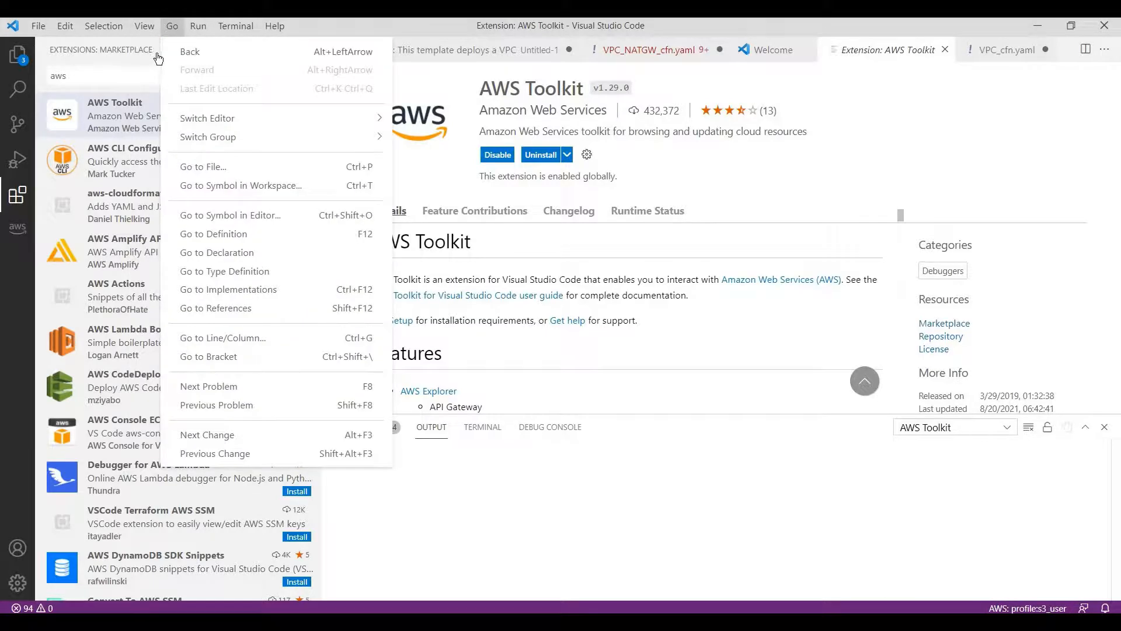
click(139, 29)
click(176, 45)
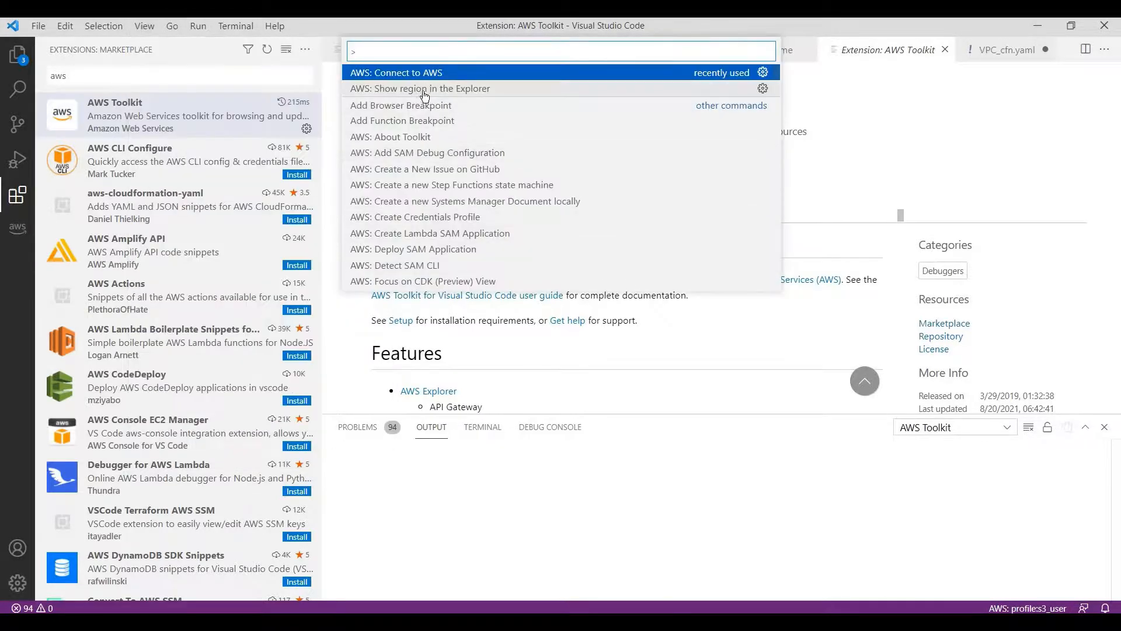
click(444, 88)
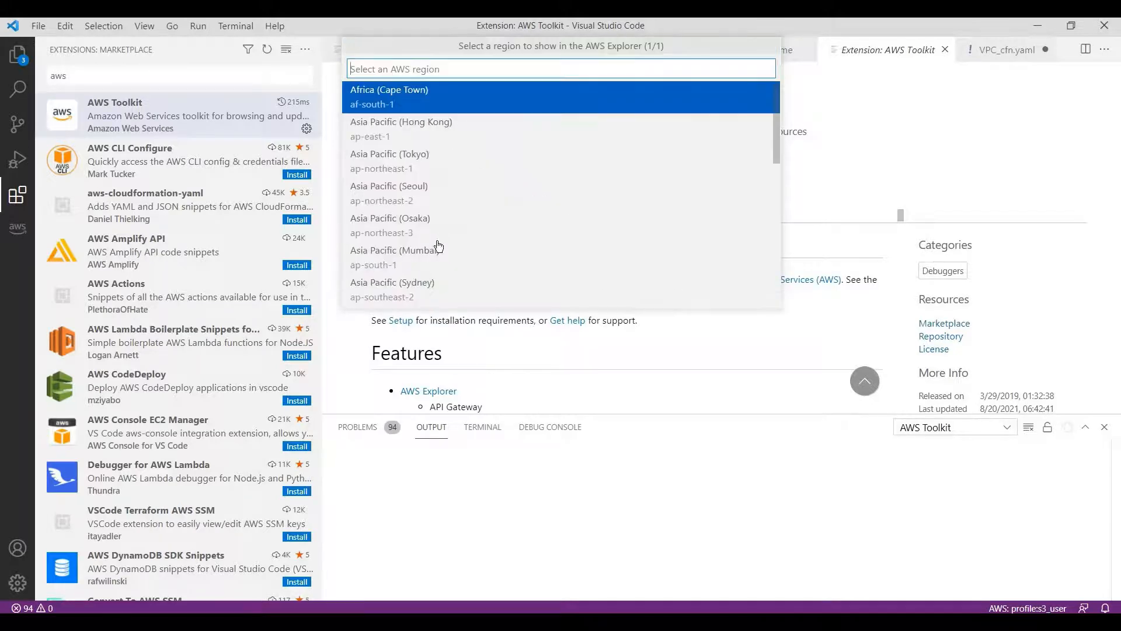
Step: Dismiss the region list and use Open View to show the AWS side bar
click(145, 28)
key(Return)
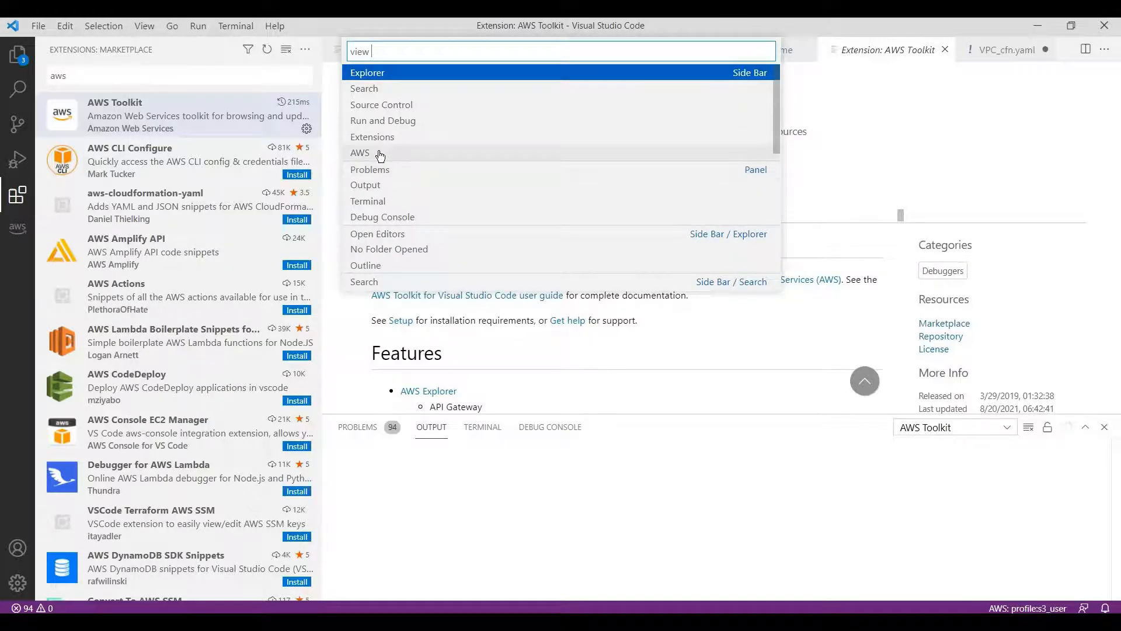
click(378, 152)
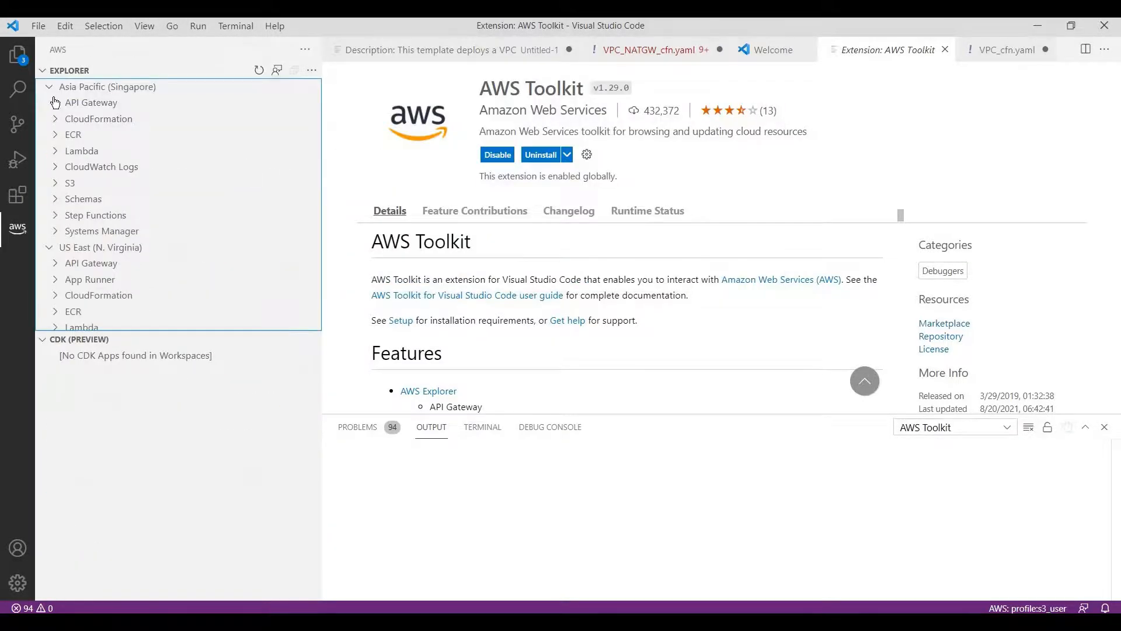
click(311, 70)
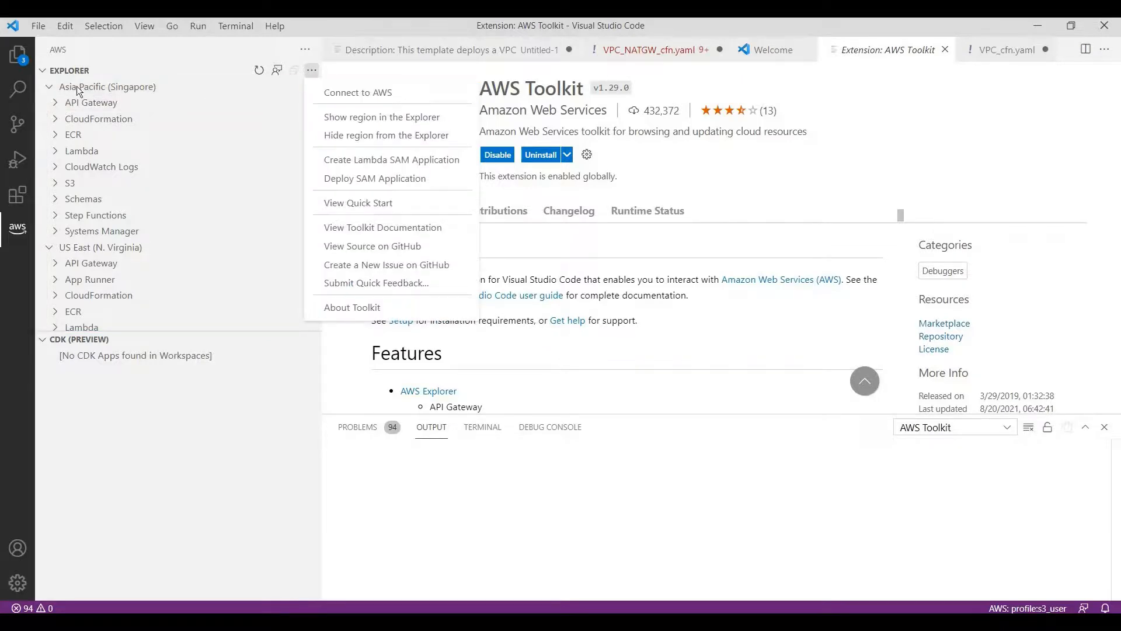
click(68, 214)
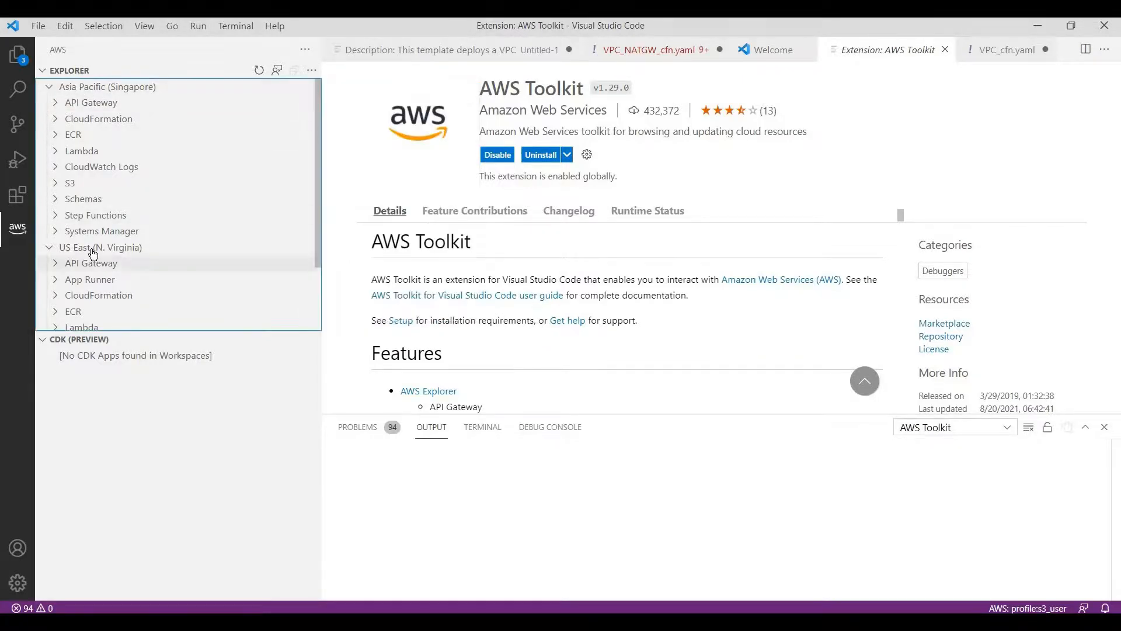
click(50, 89)
click(50, 88)
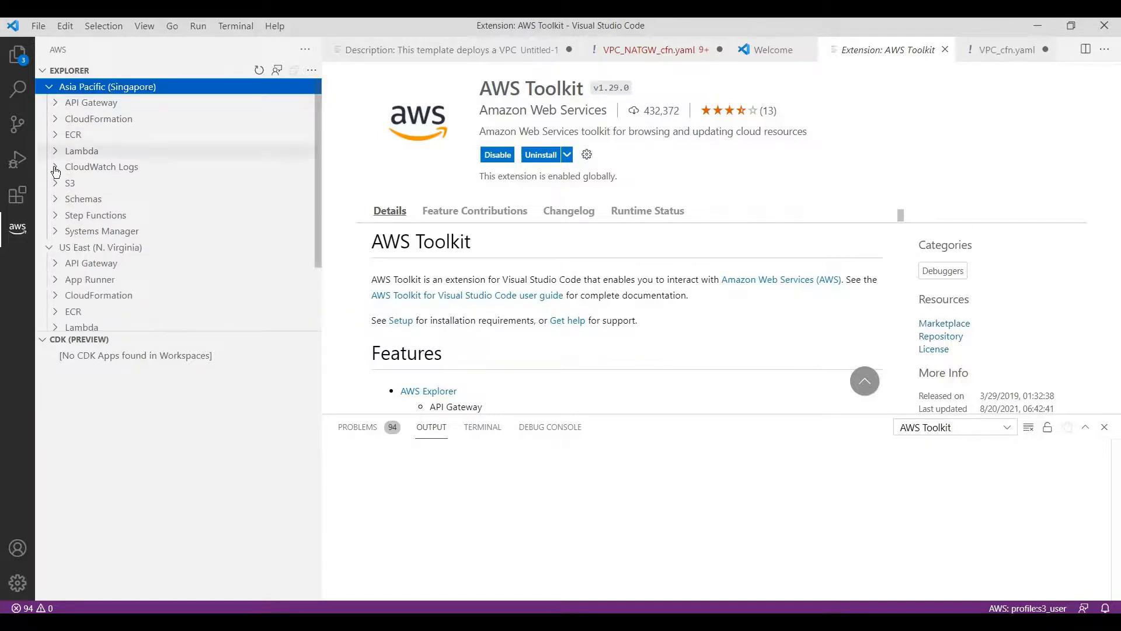
Step: Expand S3 under Asia Pacific (Singapore), then the connectsakthi bucket and its Test1 folder
click(64, 184)
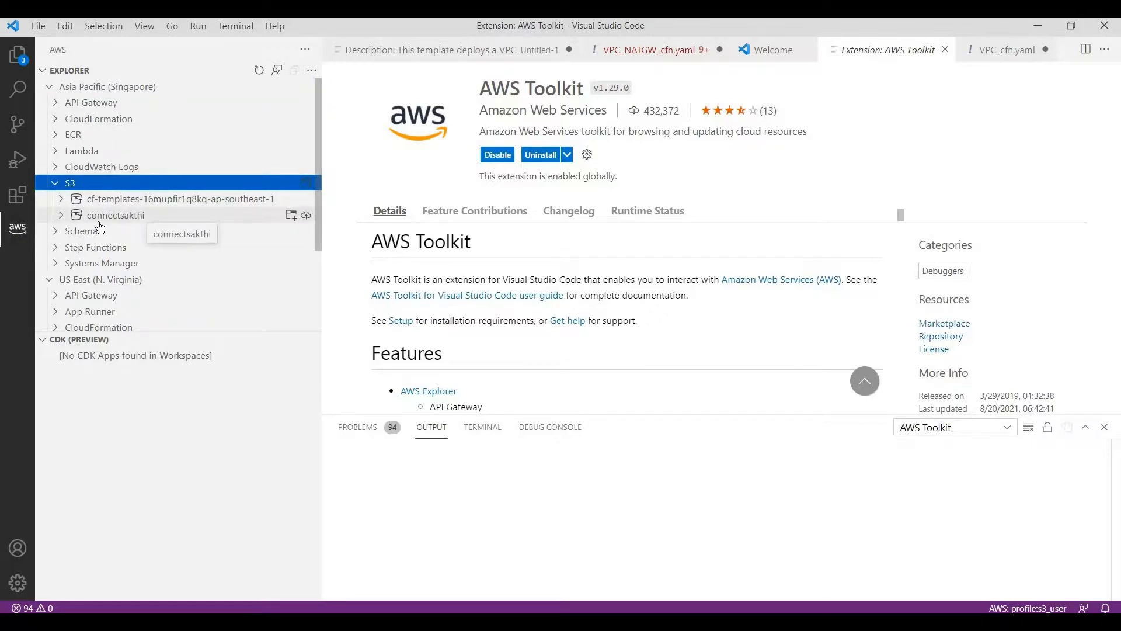
click(120, 216)
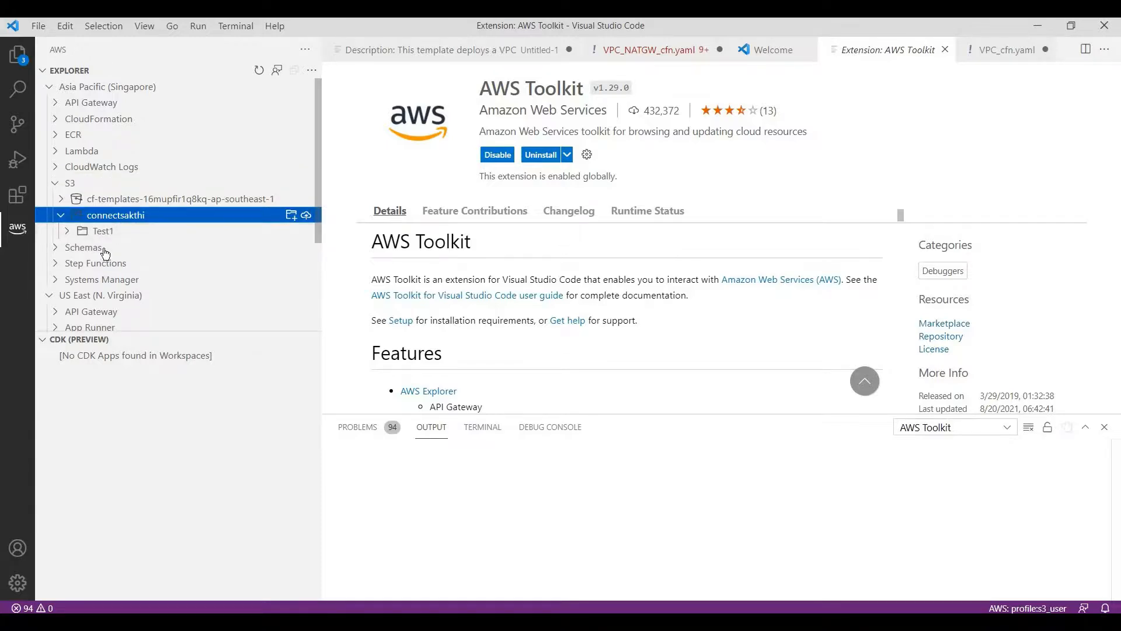
click(110, 232)
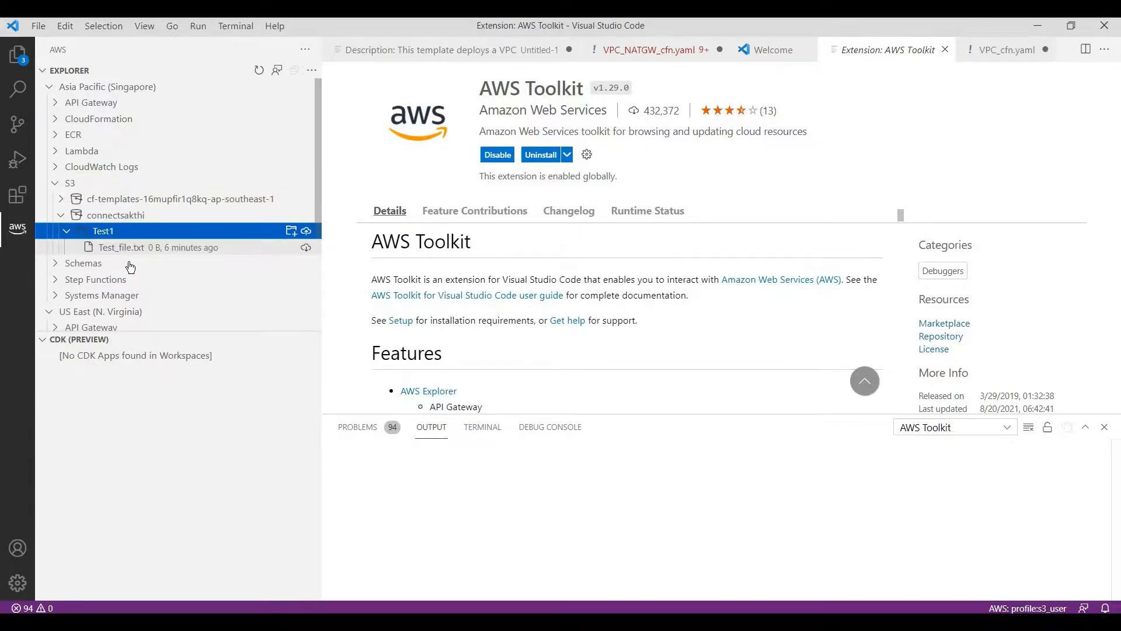
Step: Create a folder named Test2 in the connectsakthi bucket
click(130, 220)
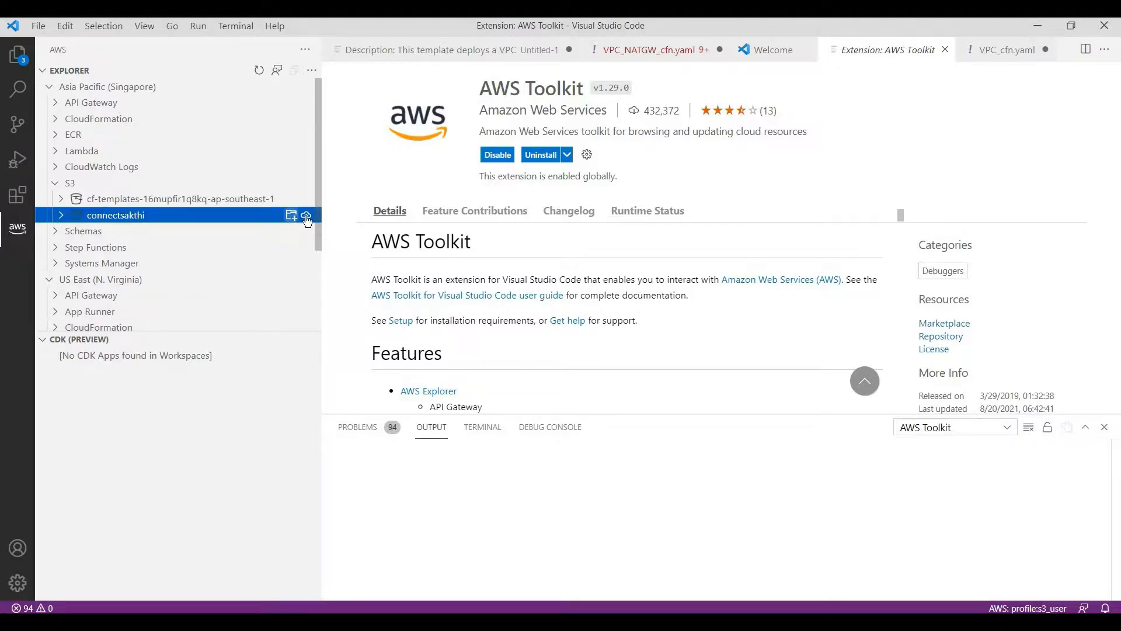
click(306, 215)
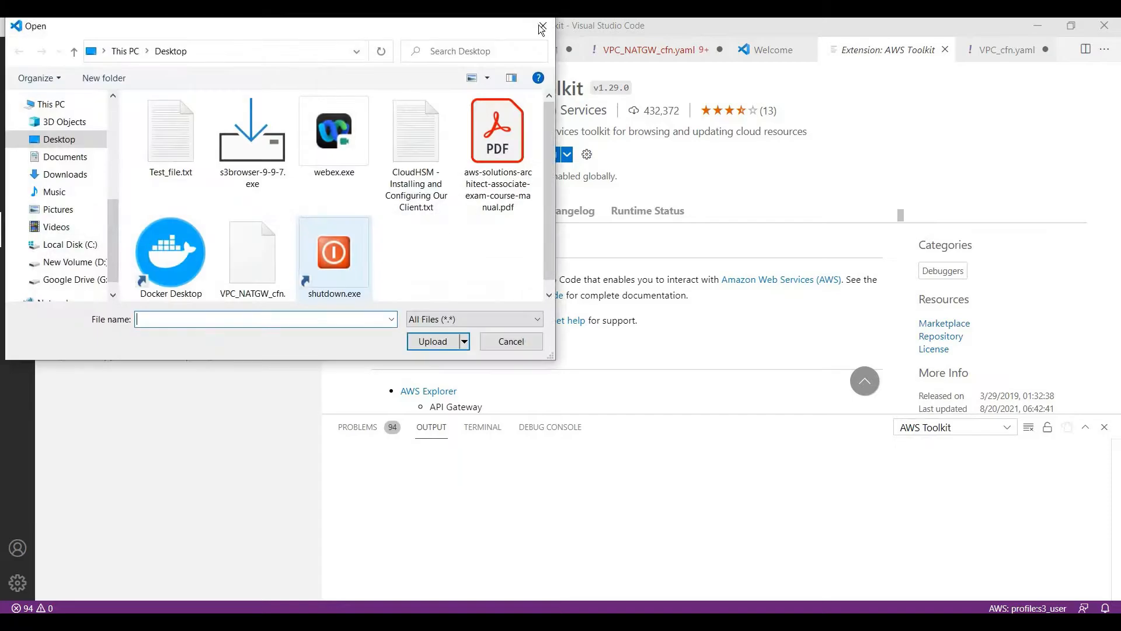
click(292, 217)
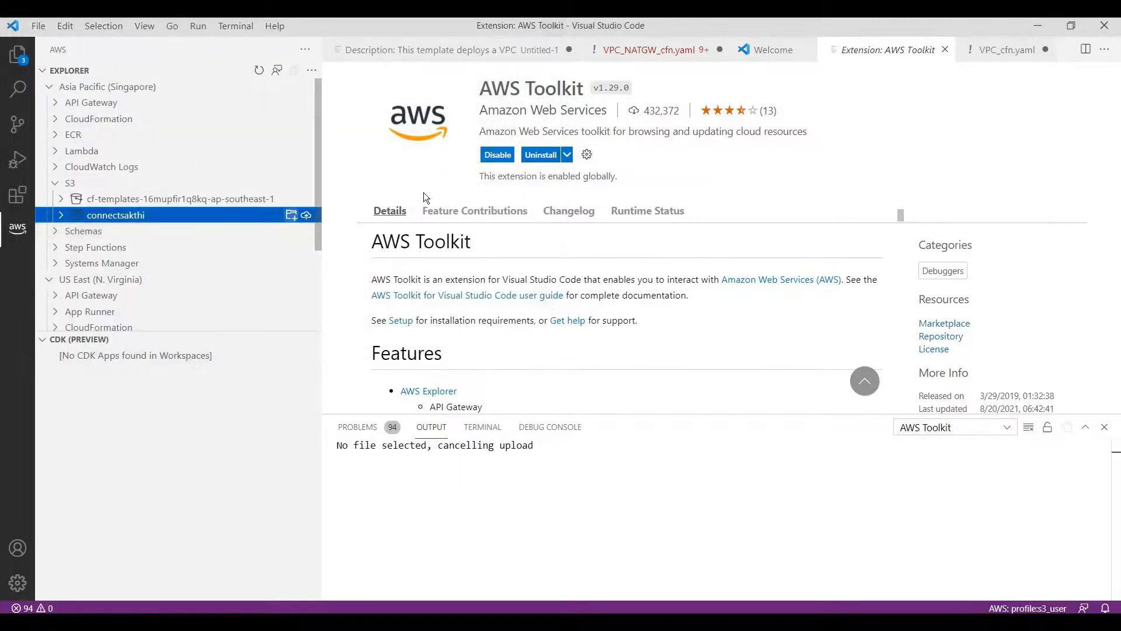
text(Te)
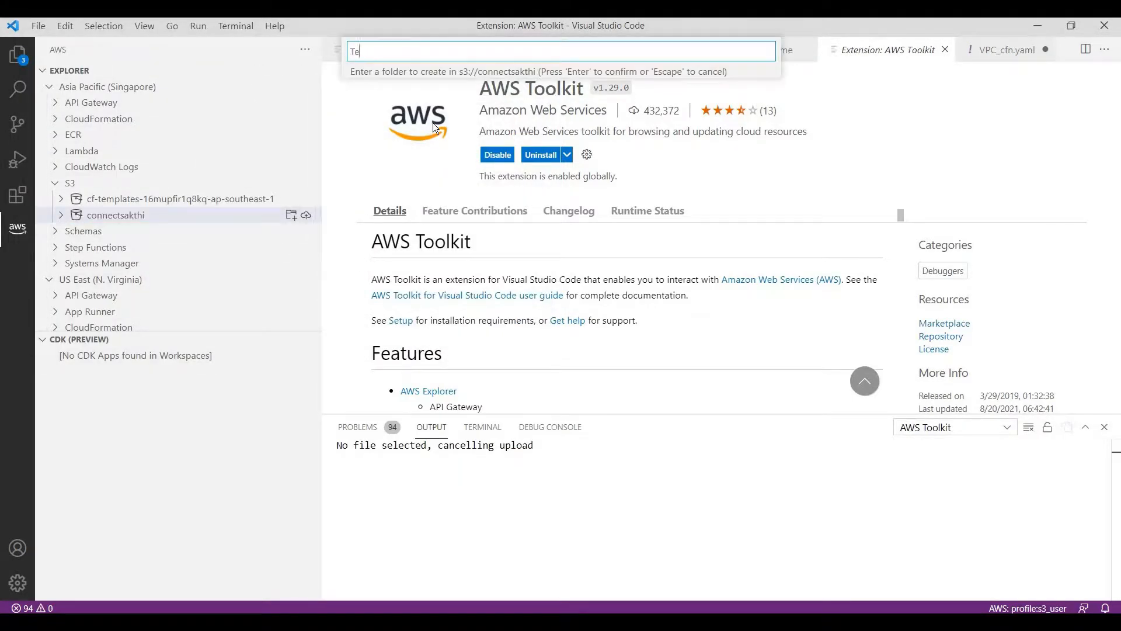
text(st2)
key(Return)
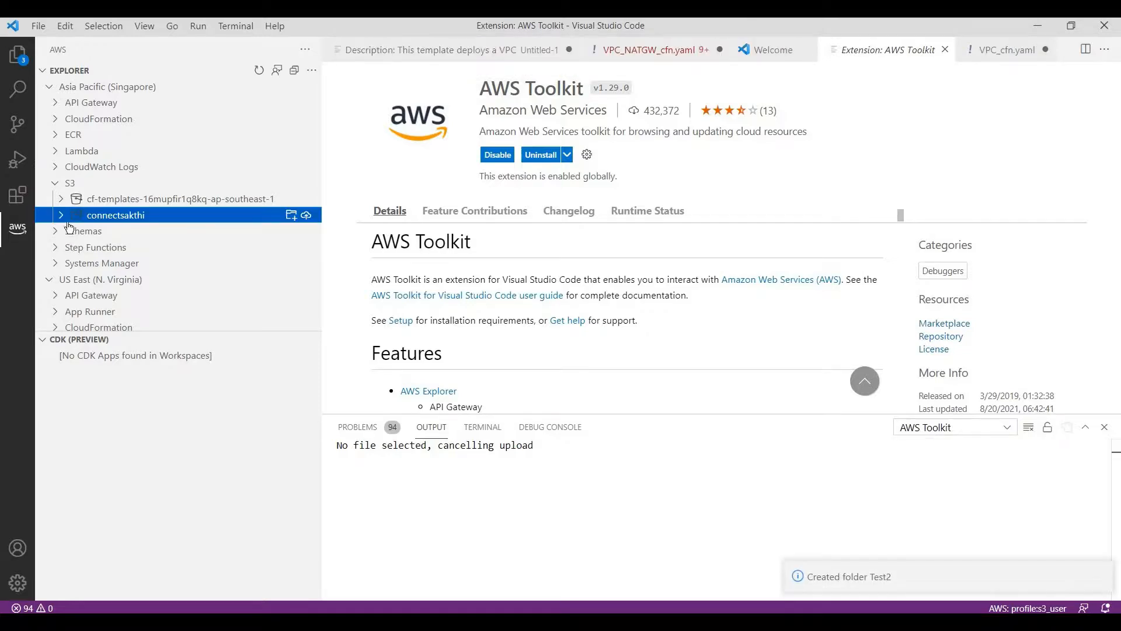
Step: Expand connectsakthi and upload CloudHSM - Installing and Configuring Our Client.txt from the Desktop into the Test2 folder
click(61, 215)
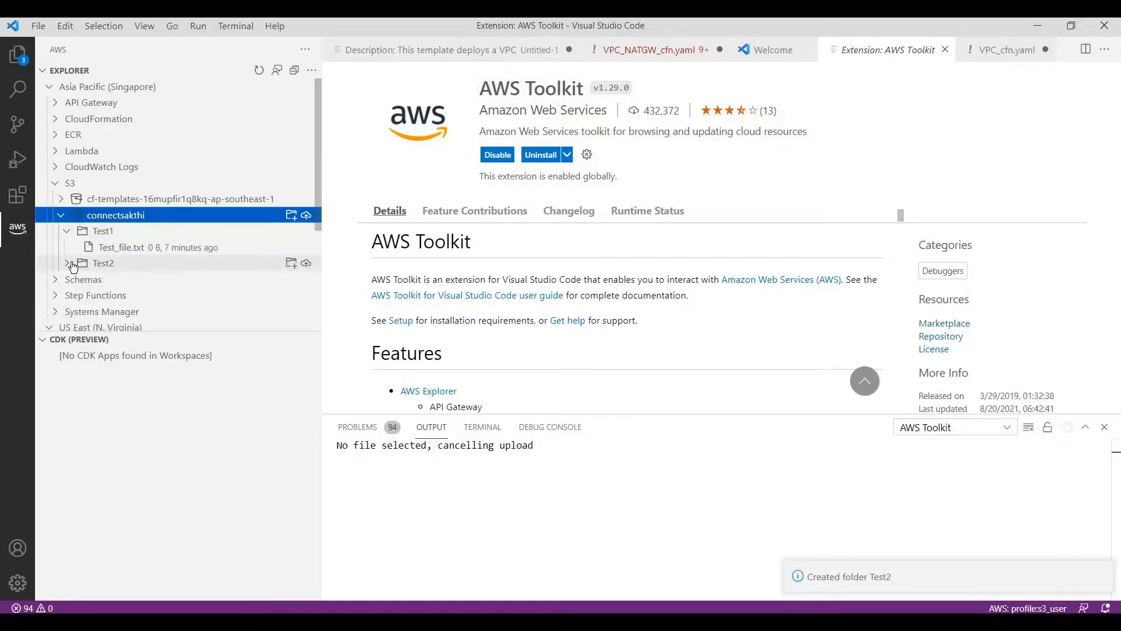
click(128, 263)
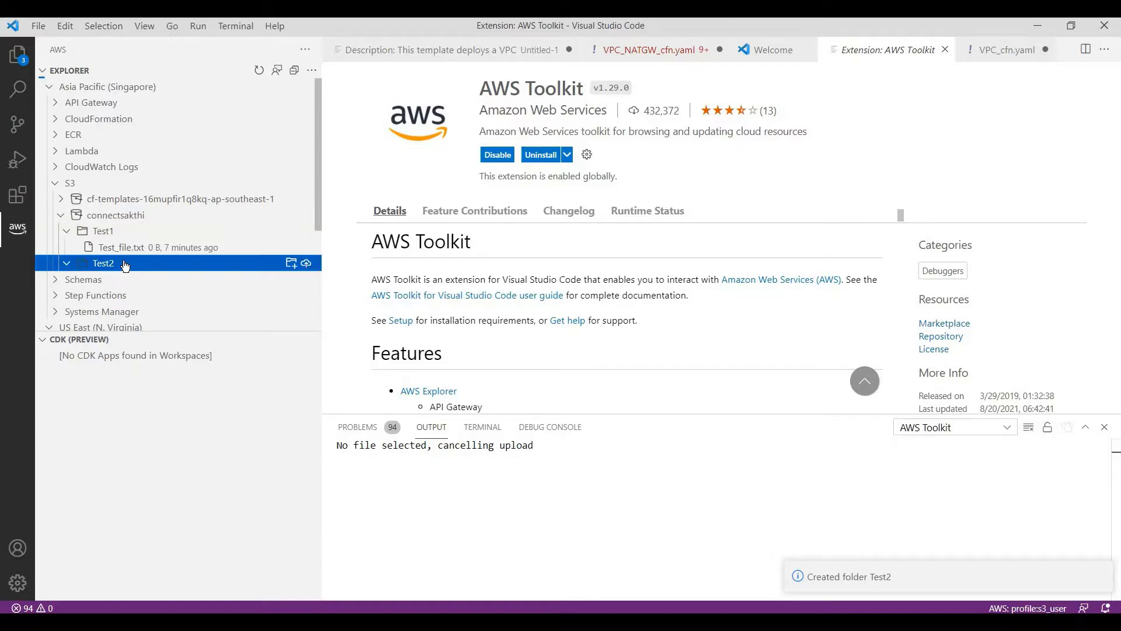
click(306, 263)
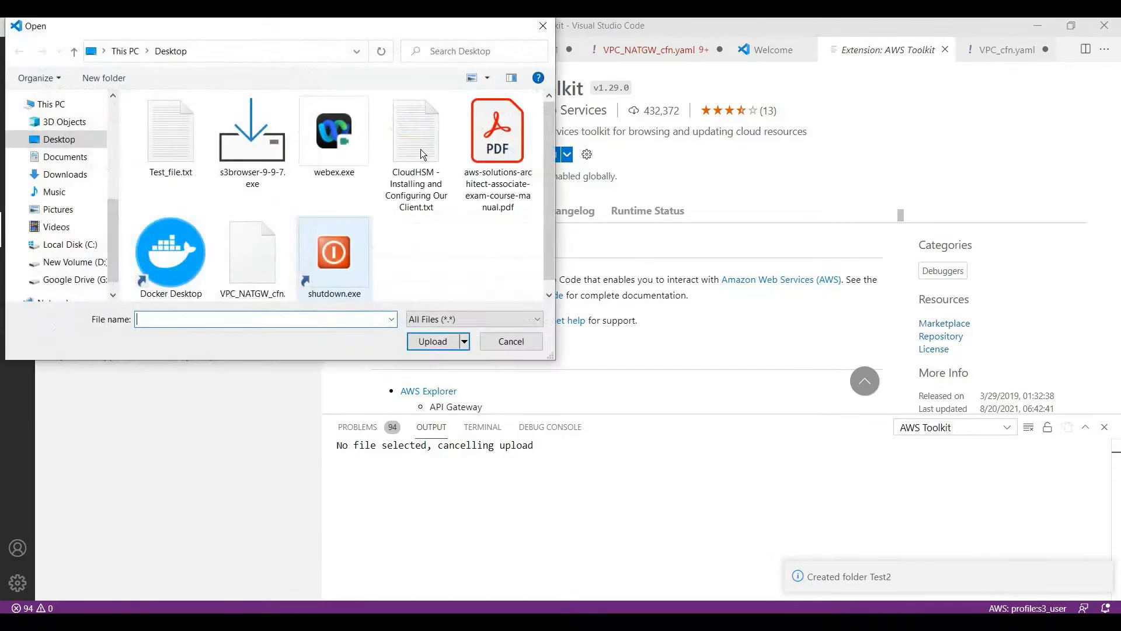
double_click(416, 154)
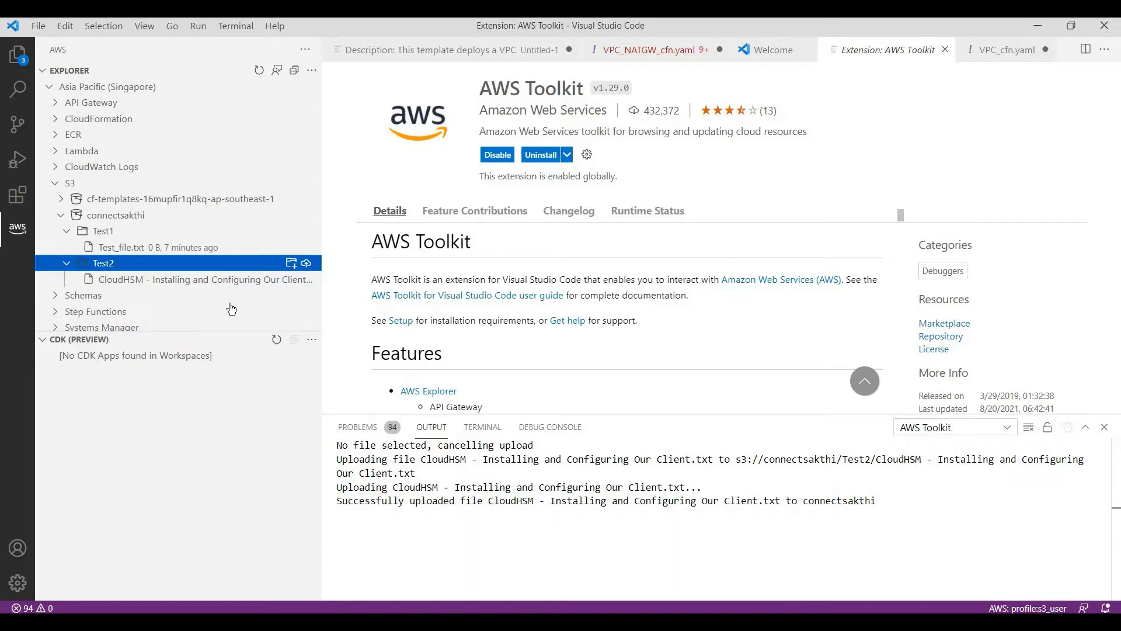
Step: Open the download dialog for the CloudHSM text file in Test2 and cancel it
click(312, 280)
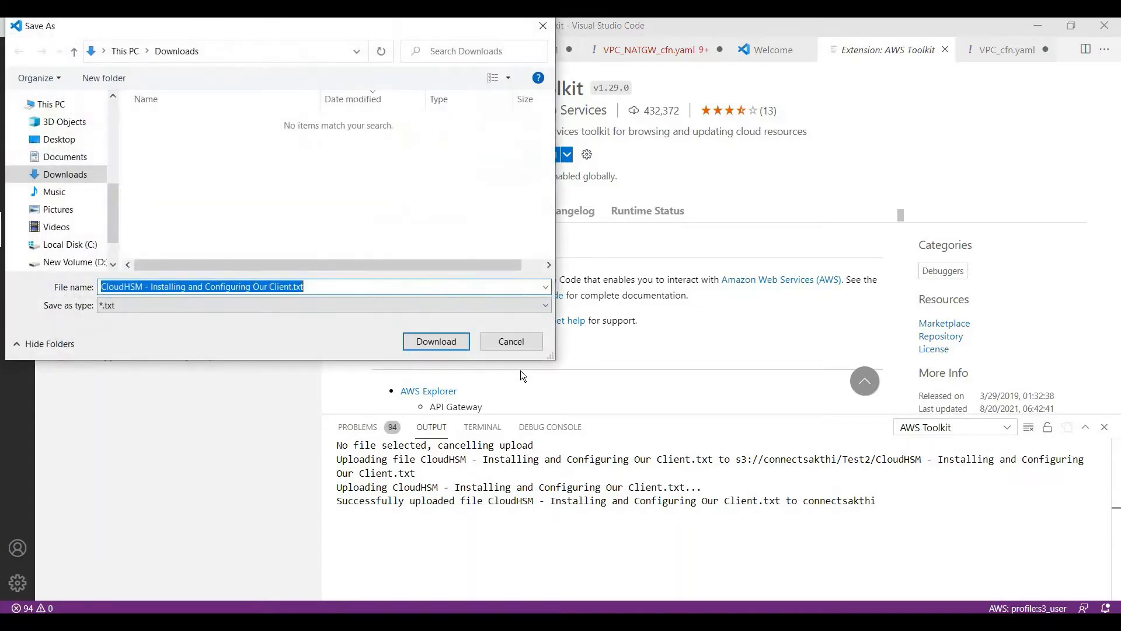
click(514, 341)
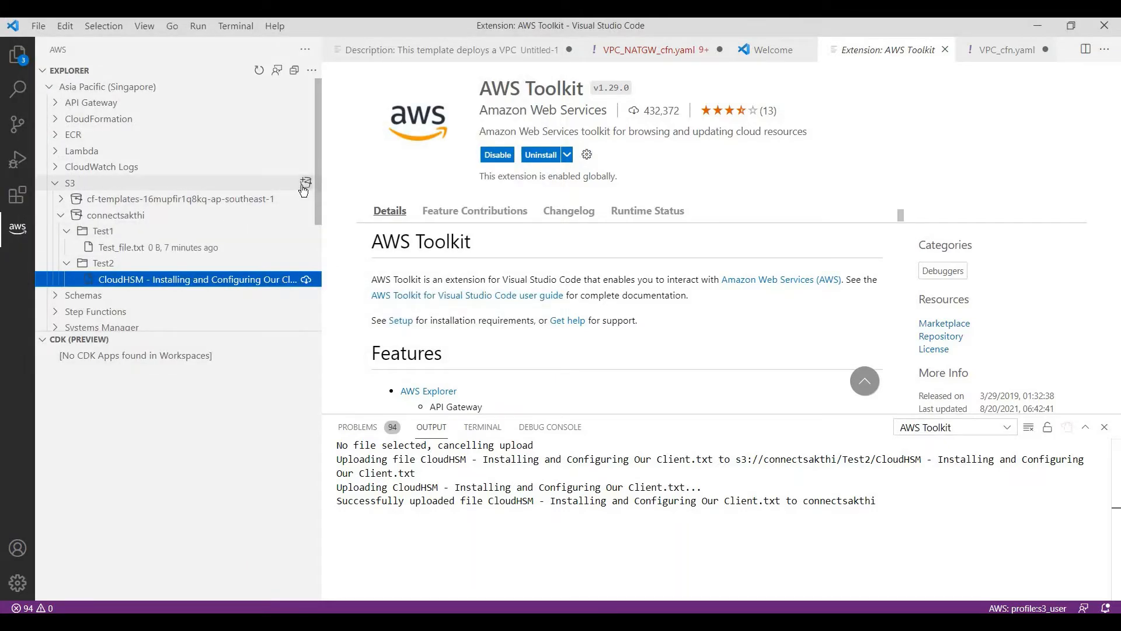
Step: Start creating a new S3 bucket in the Asia Pacific (Singapore) region
click(305, 183)
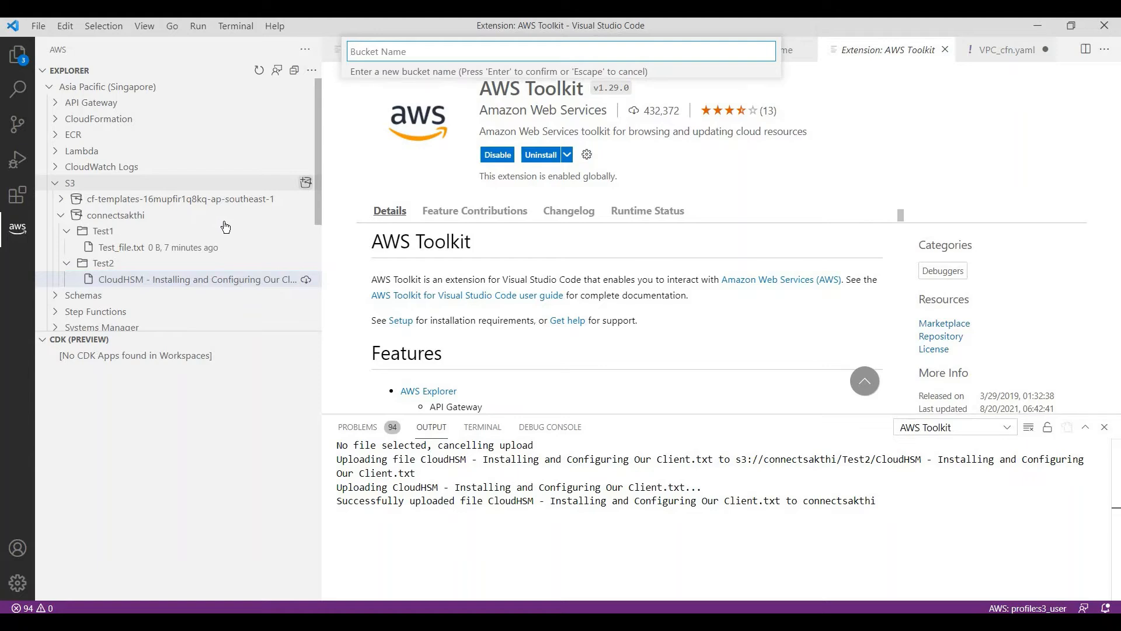